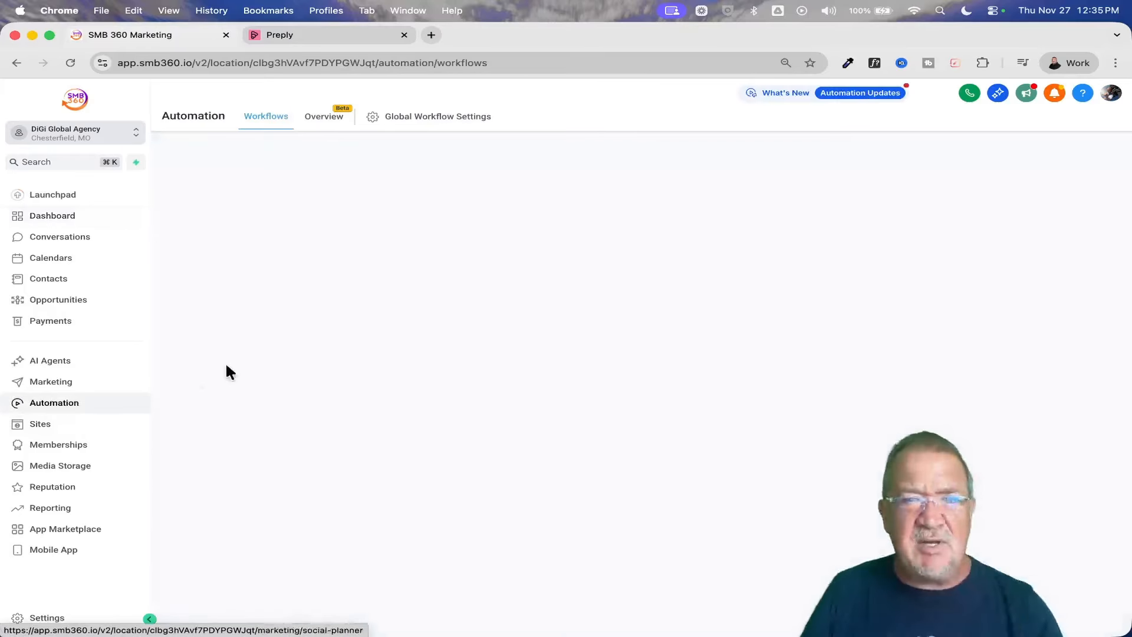
# Open the "Keyword Text Marketing - Multiple Triggers" workflow from the Keyword Text Marketing folder.
pyautogui.scroll(-2, 619, 472)
pyautogui.scroll(-1, 617, 479)
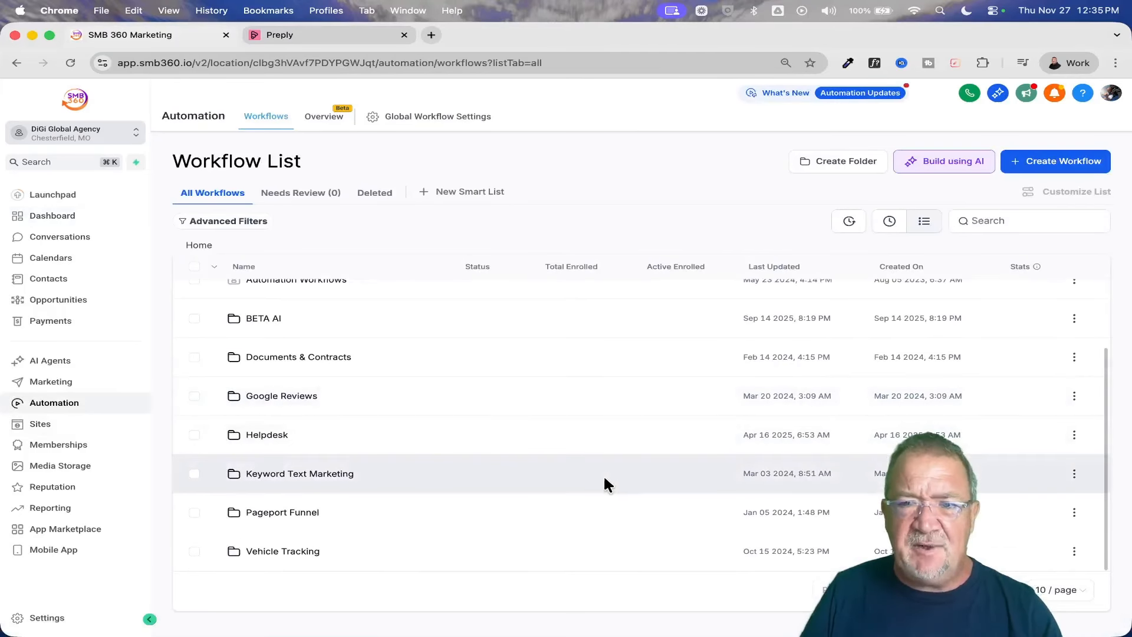
pyautogui.click(285, 475)
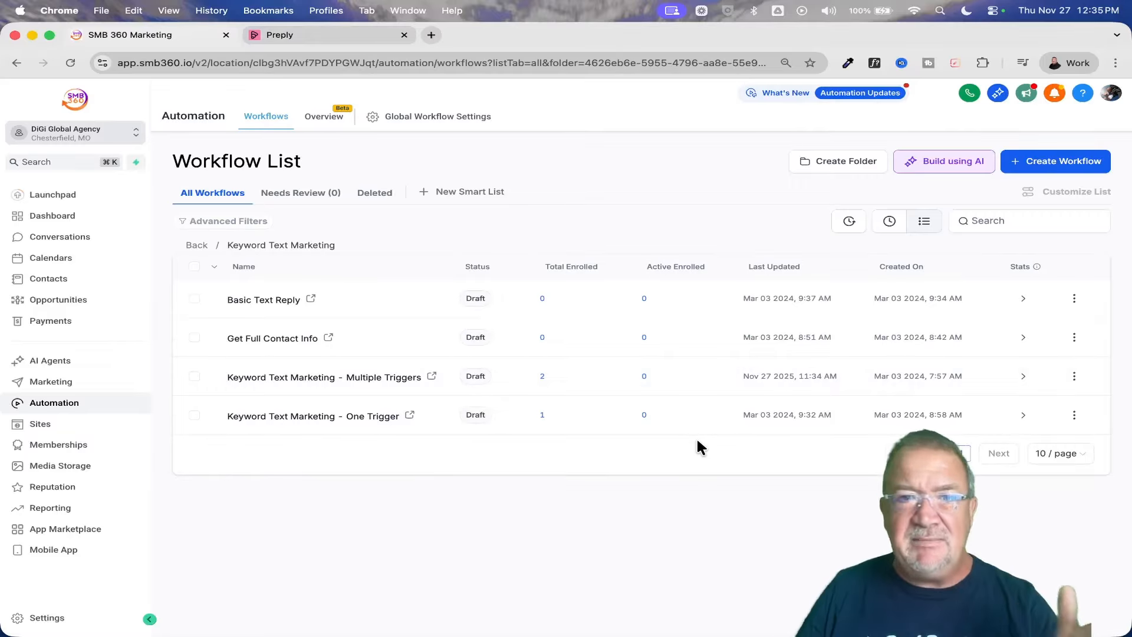
pyautogui.click(307, 377)
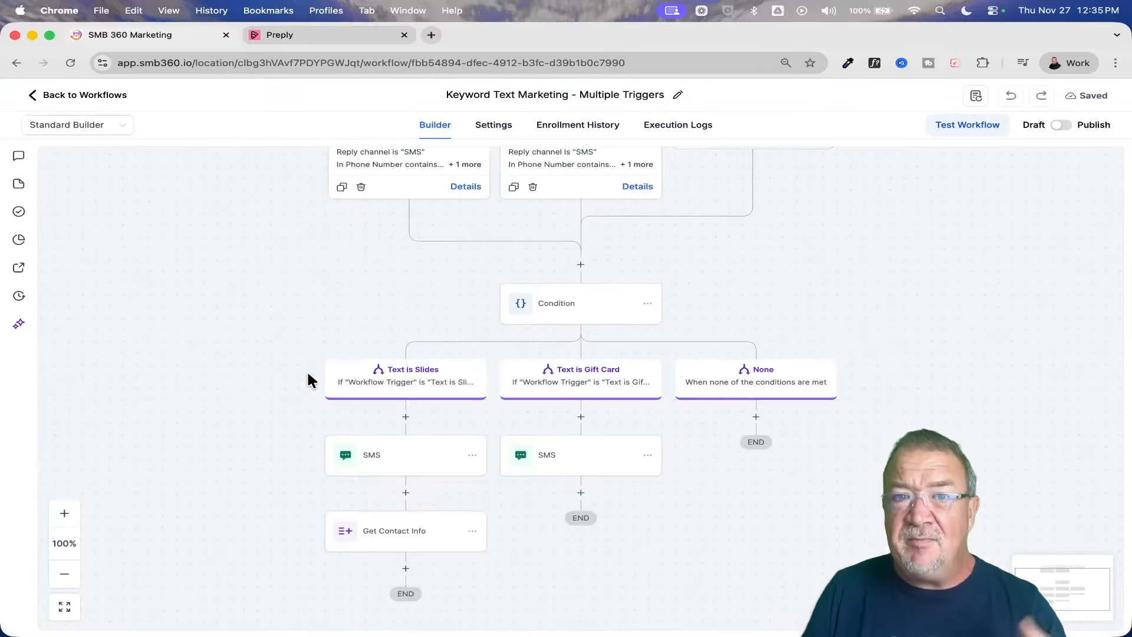
# Switch the workflow from the Standard Builder to the Advanced Builder.
pyautogui.scroll(3, 824, 362)
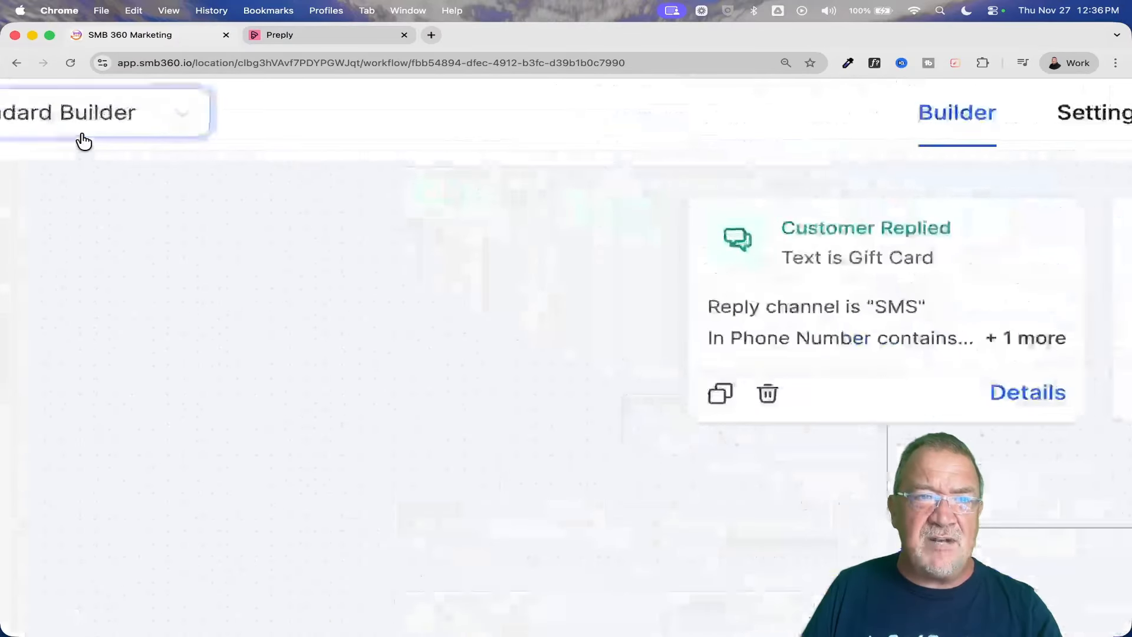
pyautogui.scroll(2, 83, 142)
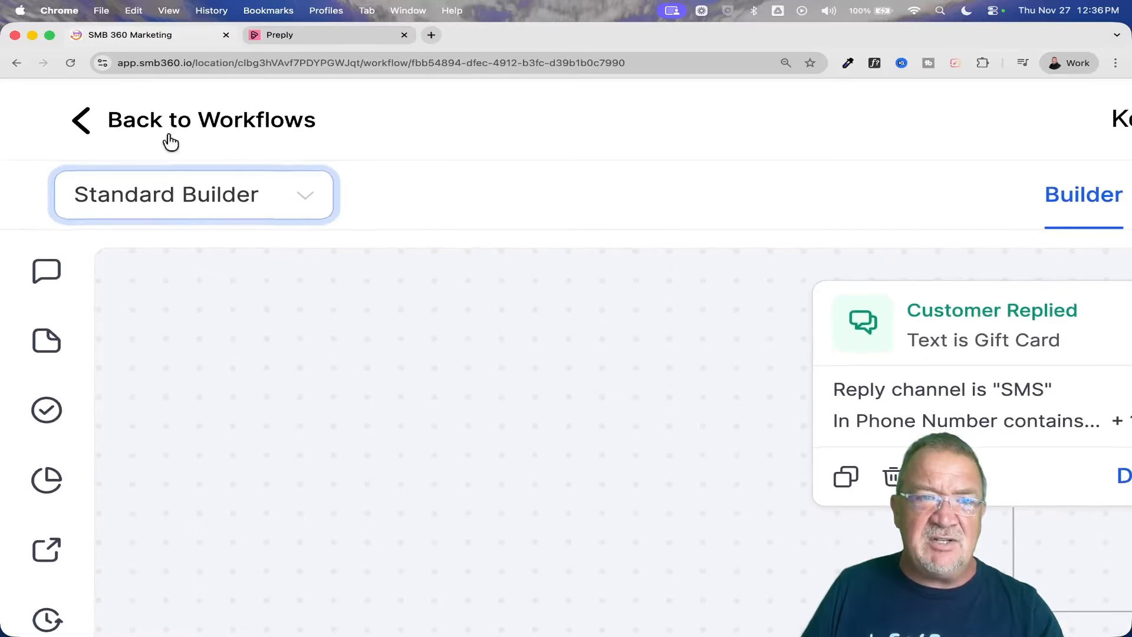
pyautogui.click(303, 200)
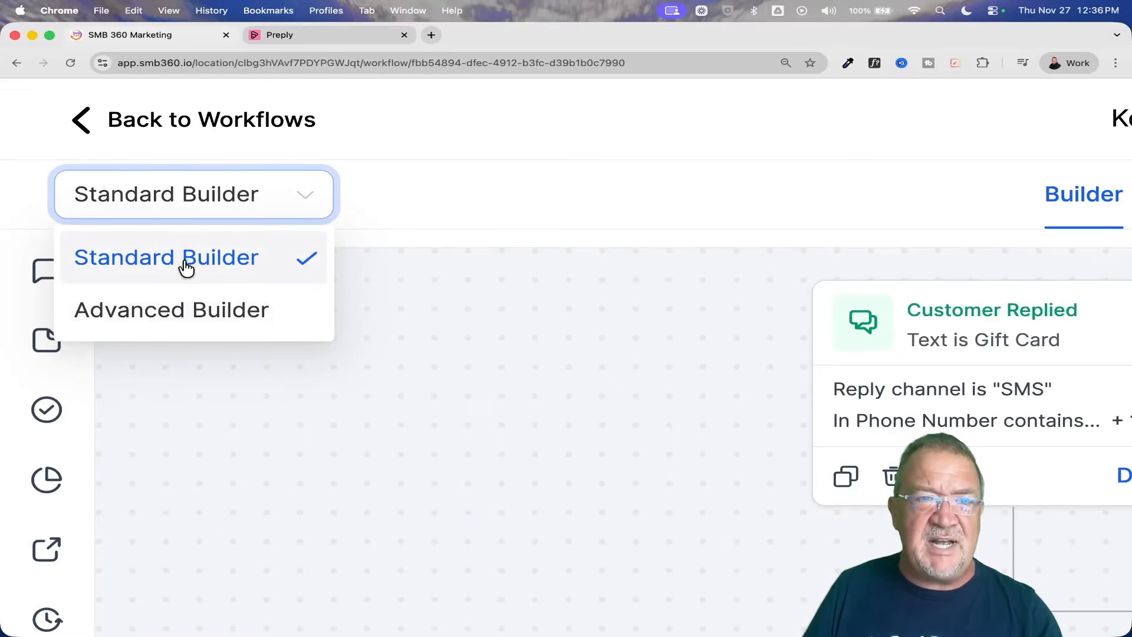
pyautogui.click(435, 181)
pyautogui.scroll(-5, 434, 180)
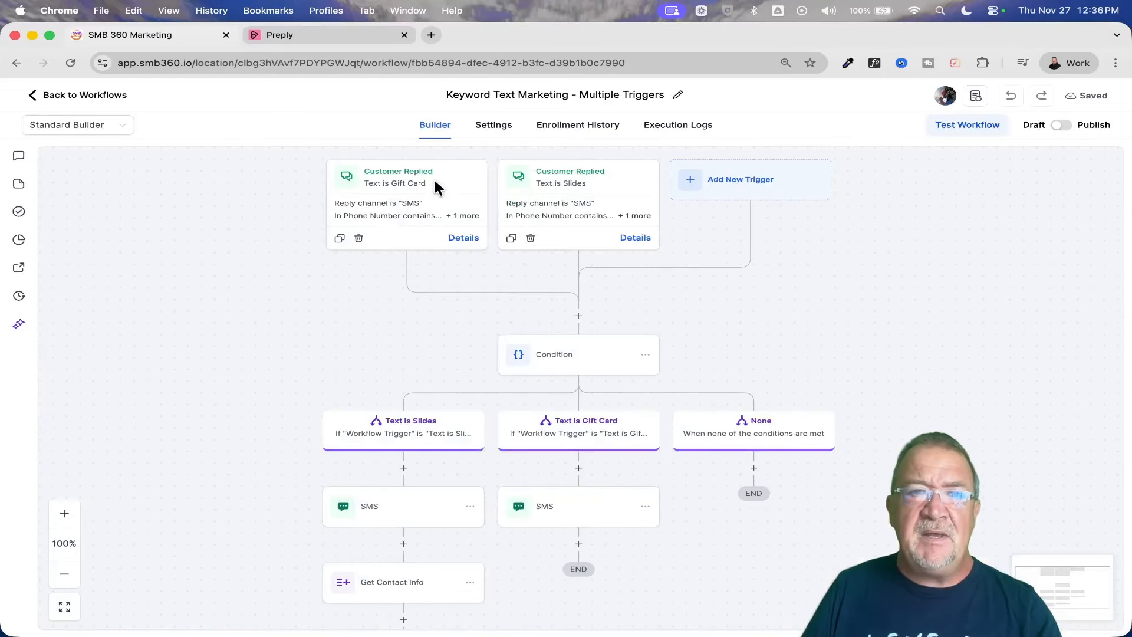
pyautogui.click(92, 124)
pyautogui.click(88, 172)
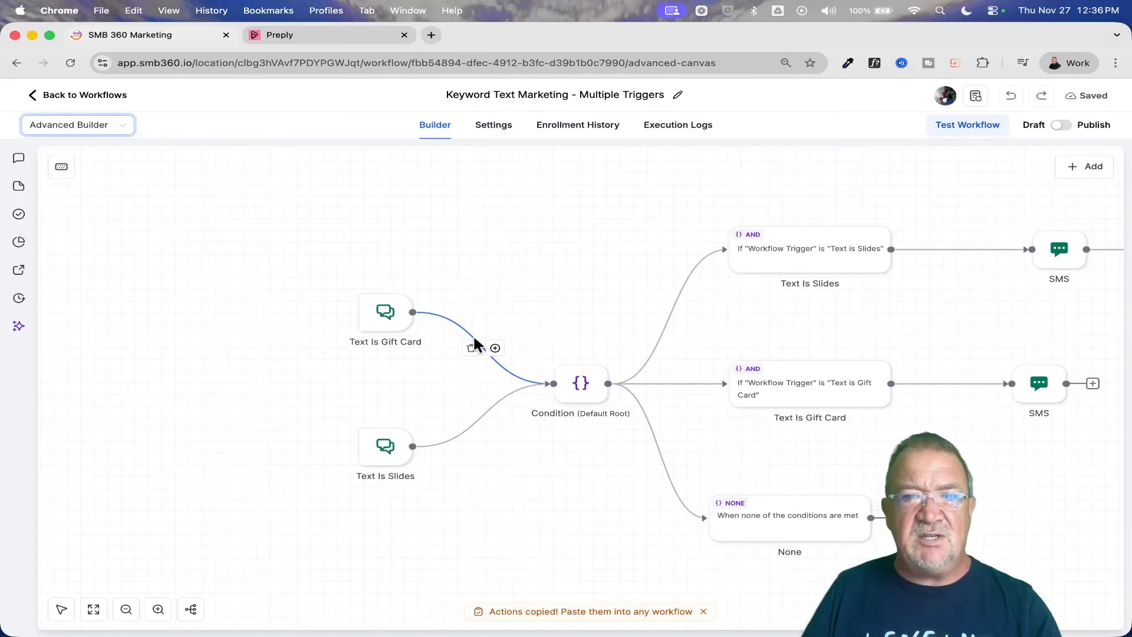
# Examine the workflow's triggers, condition branches and connecting lines, and the choices for adding a trigger or action.
pyautogui.hscroll(6, 563, 307)
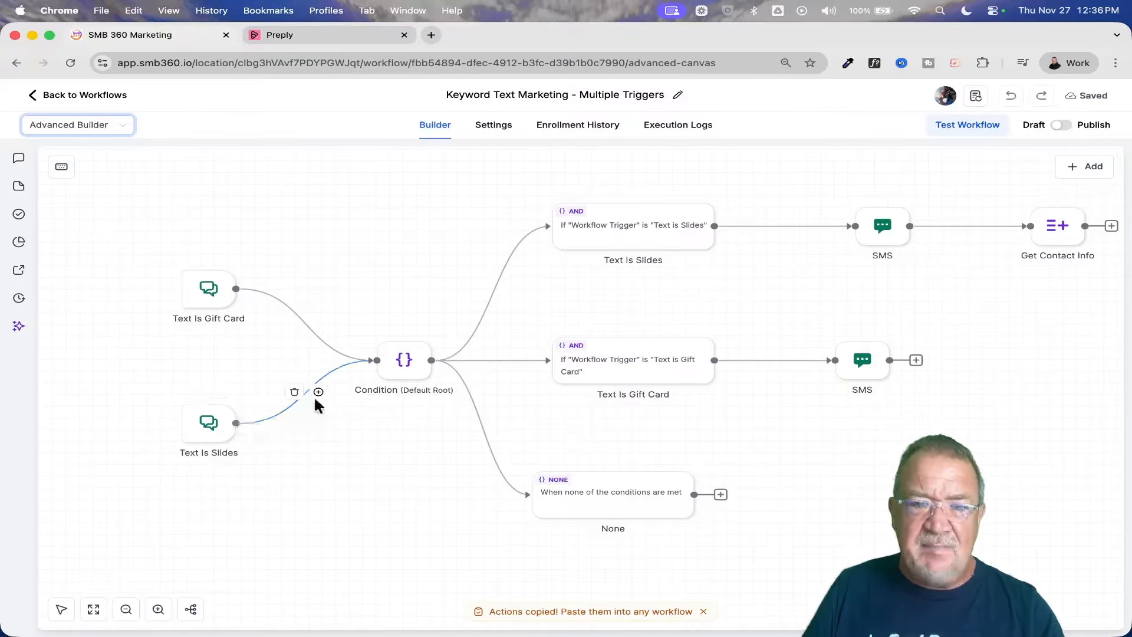
pyautogui.scroll(5, 292, 335)
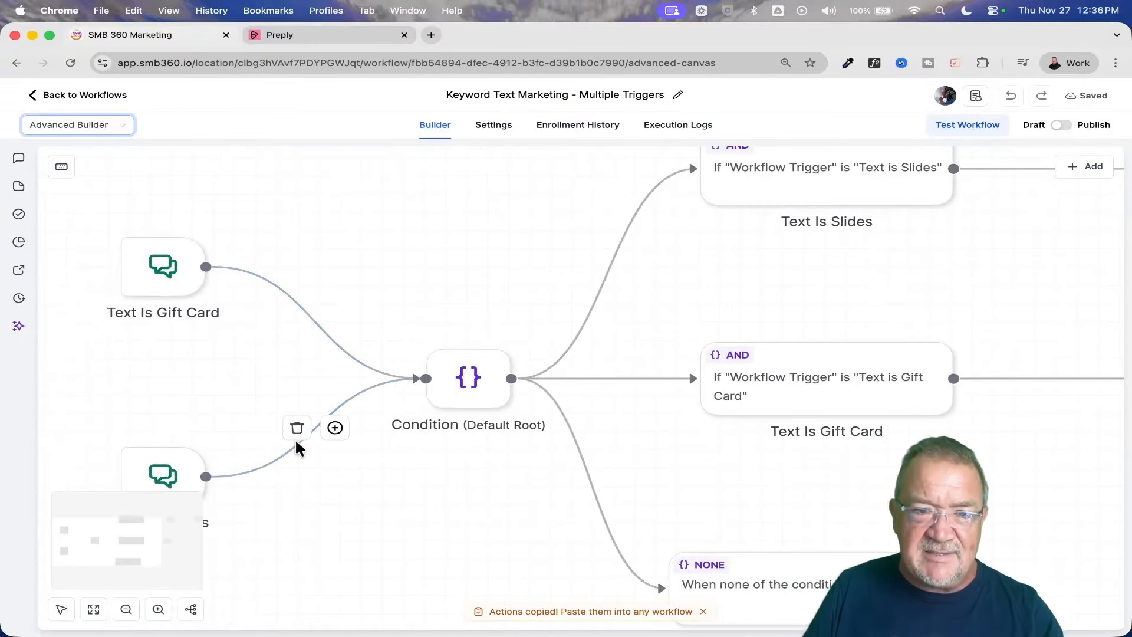
pyautogui.scroll(-5, 349, 434)
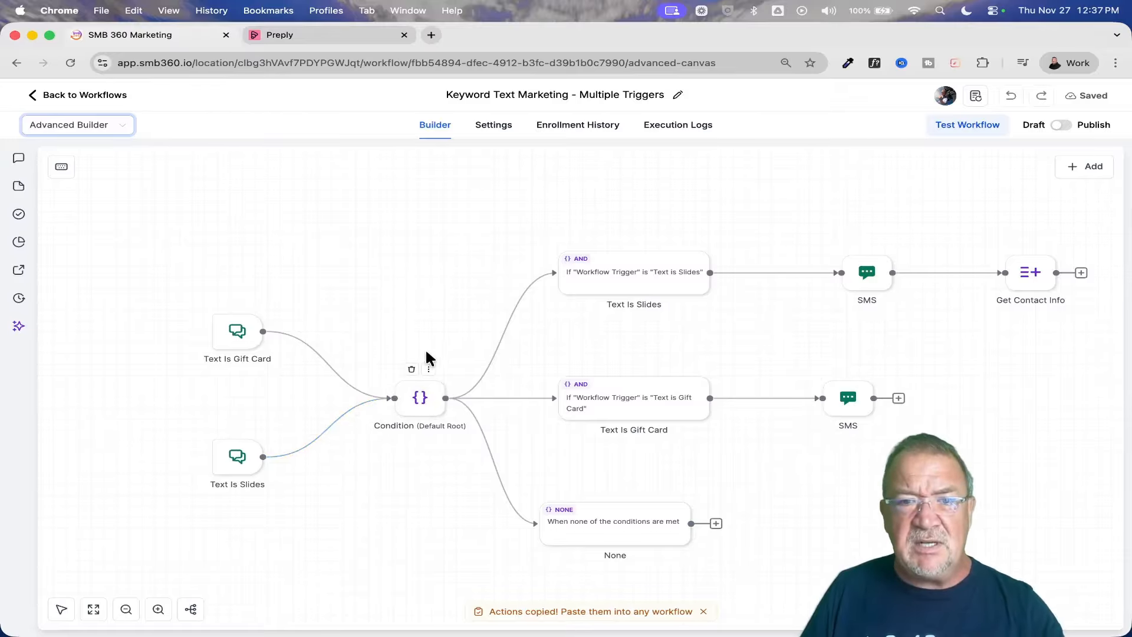
pyautogui.moveTo(445, 339); pyautogui.dragTo(406, 286)
pyautogui.scroll(-3, 436, 310)
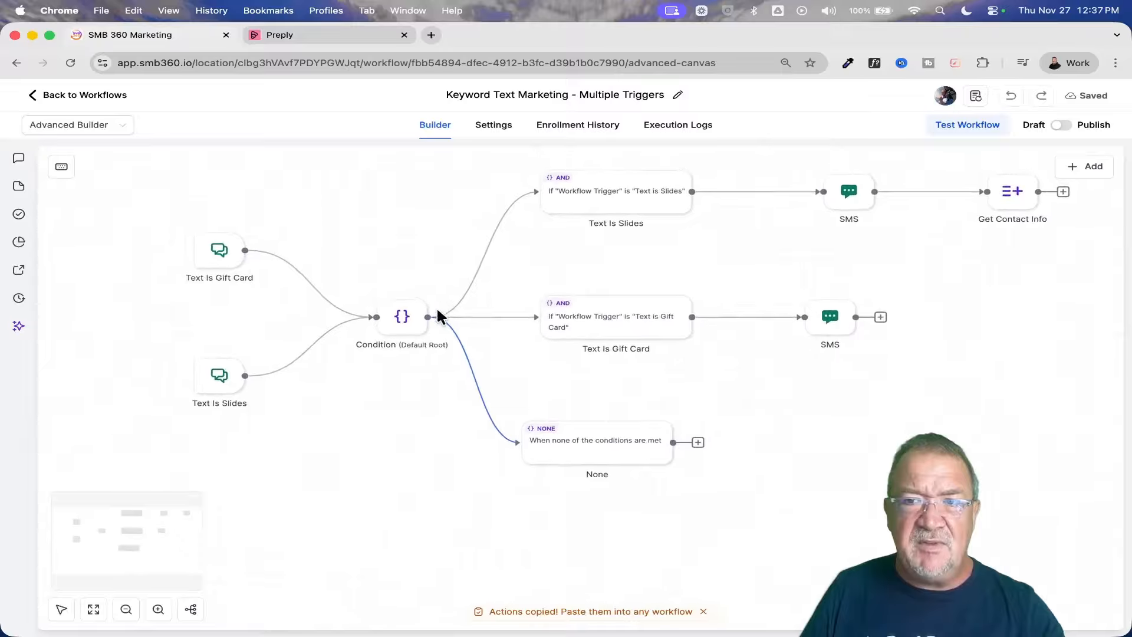
pyautogui.scroll(2, 436, 310)
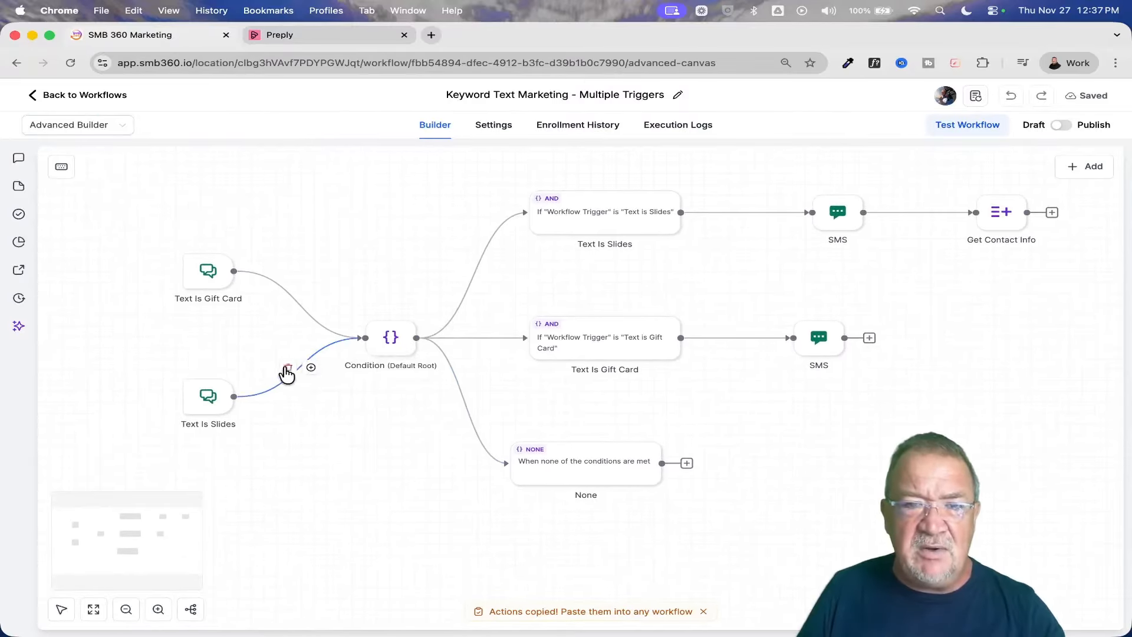
pyautogui.scroll(5, 288, 371)
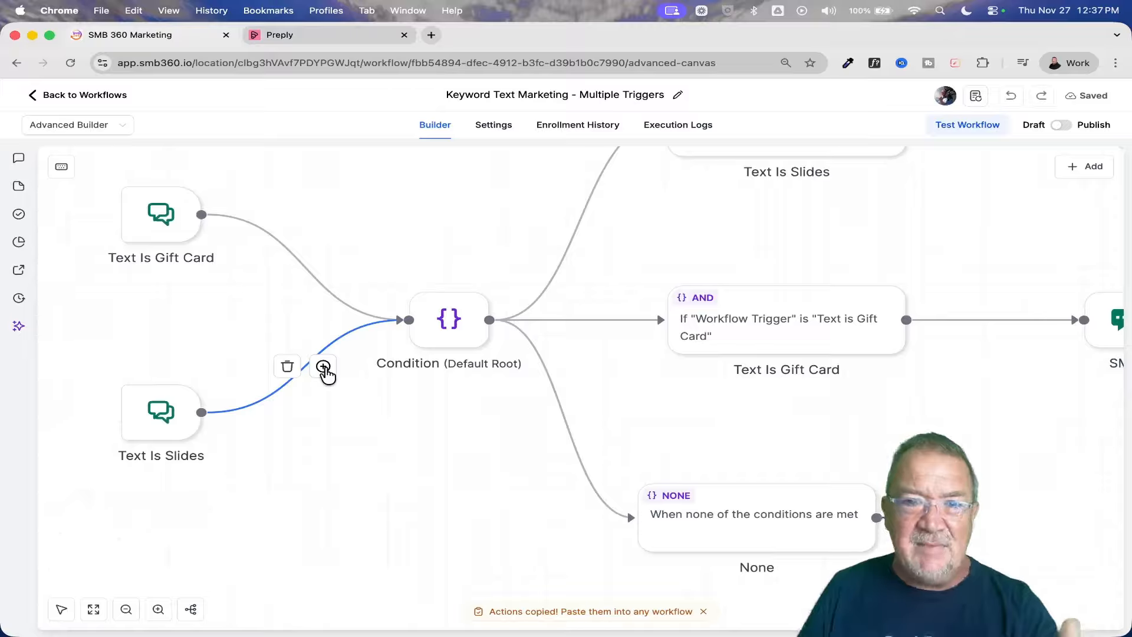
pyautogui.click(1080, 172)
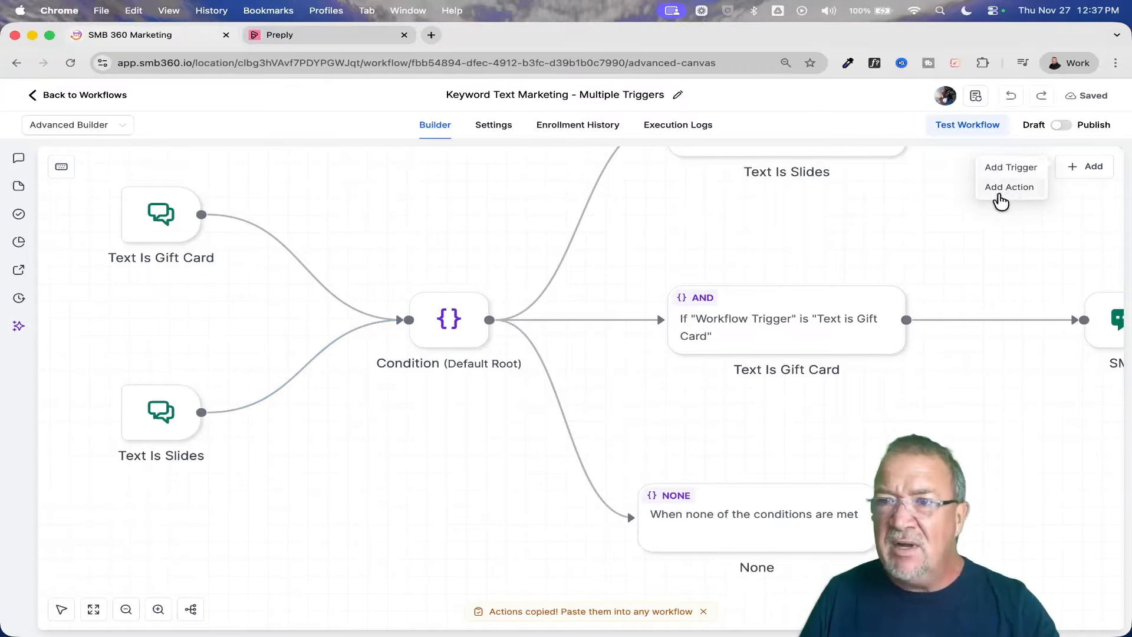
pyautogui.click(1089, 172)
# Detach the Text Is Slides trigger from the Condition and link it directly to the gift card branch's SMS action.
pyautogui.moveTo(280, 383)
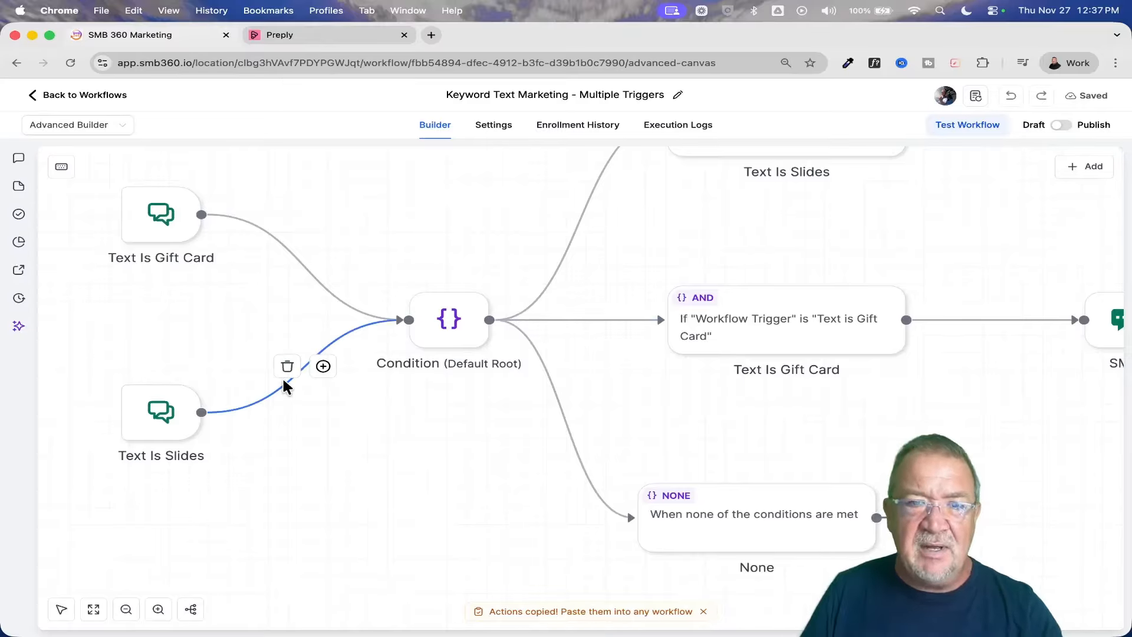
pyautogui.click(288, 368)
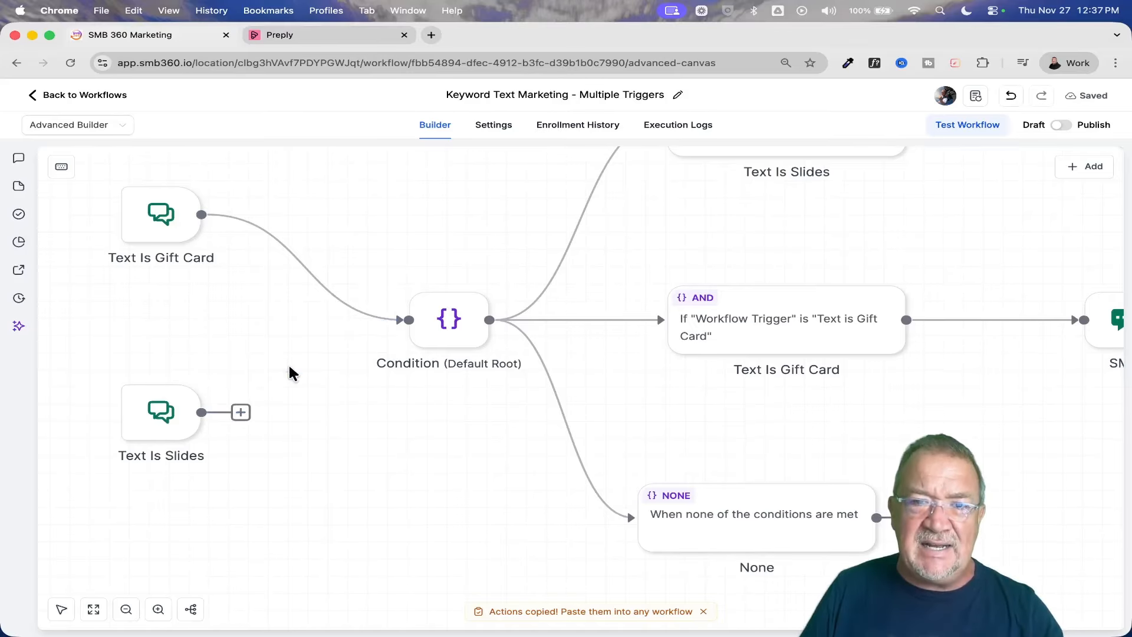
pyautogui.scroll(-4, 288, 366)
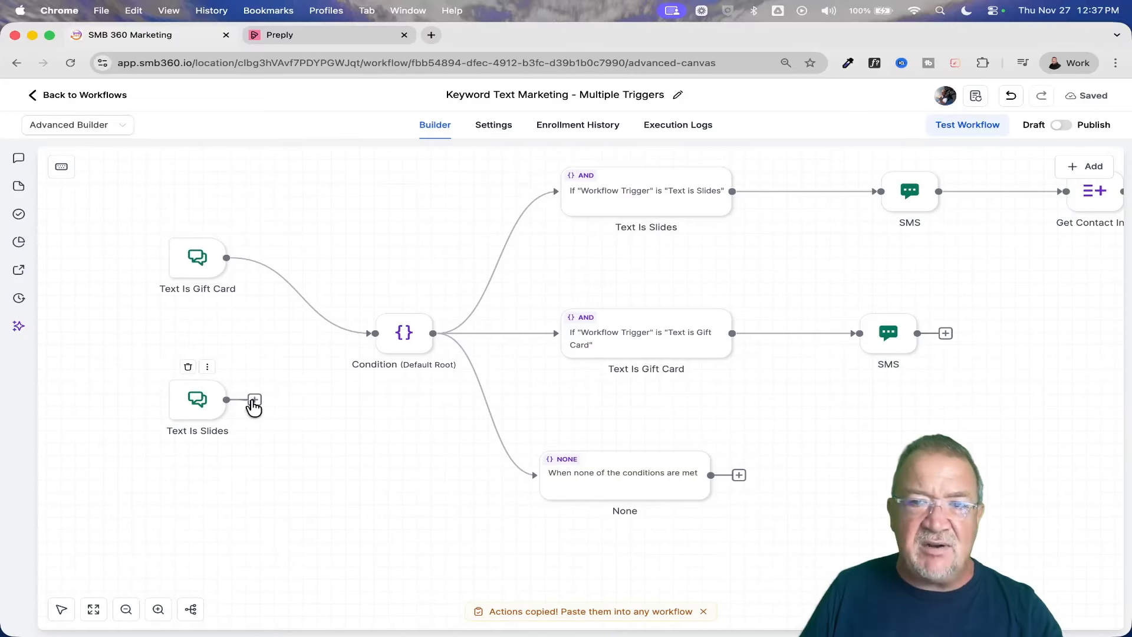
pyautogui.moveTo(254, 405); pyautogui.dragTo(879, 416)
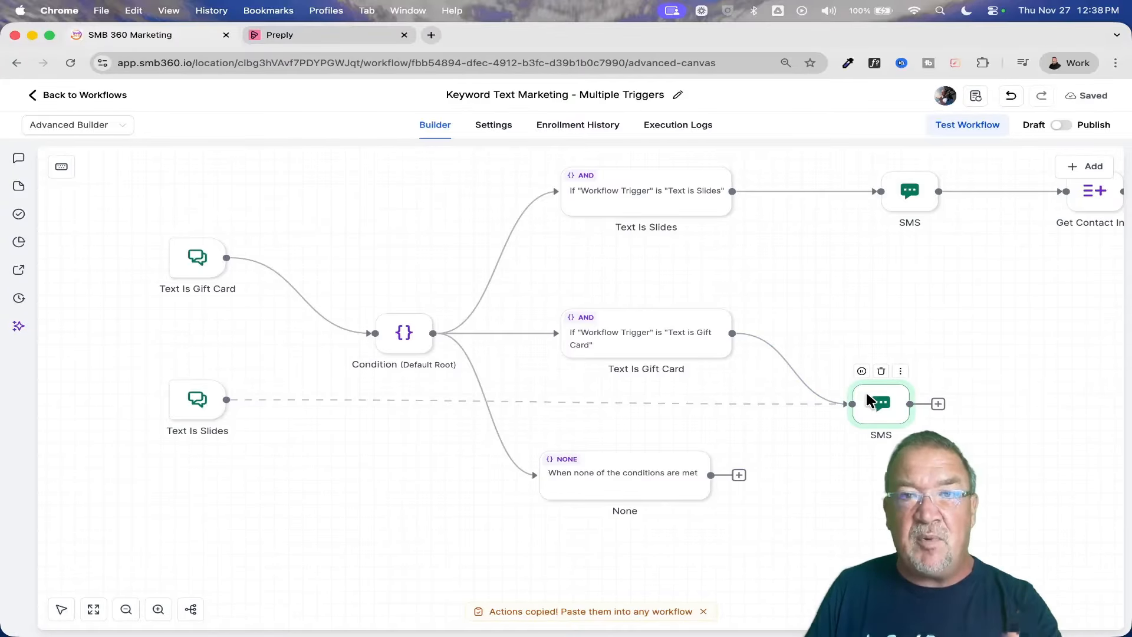
# Replace the Text Is Slides trigger's link to the SMS action with one back to the Condition, moving the SMS node lower.
pyautogui.moveTo(416, 400)
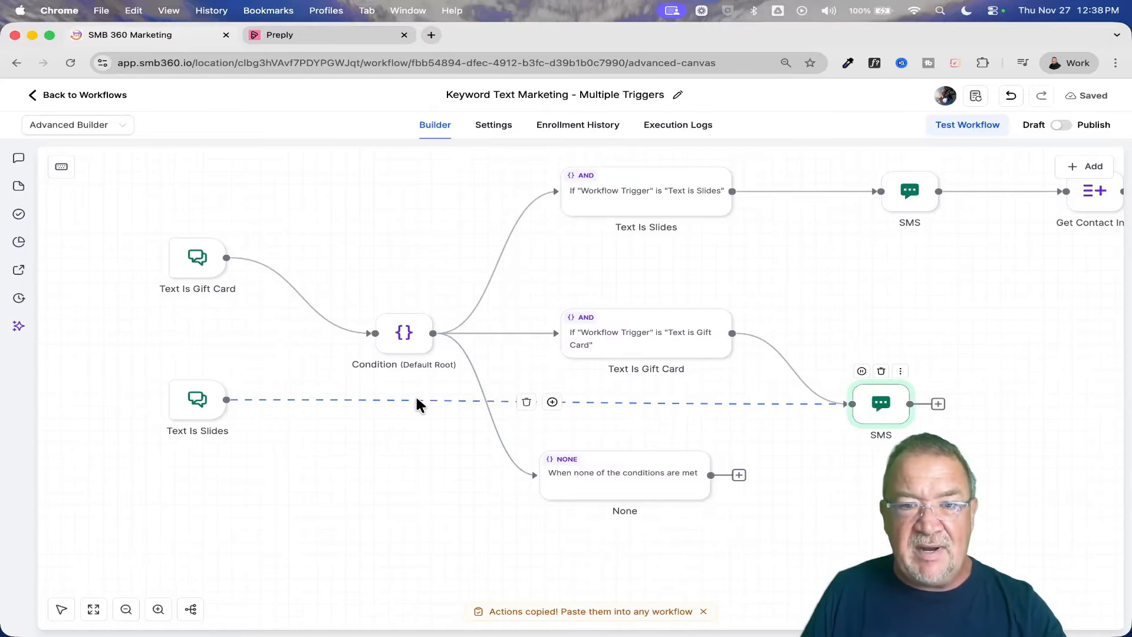
pyautogui.click(525, 402)
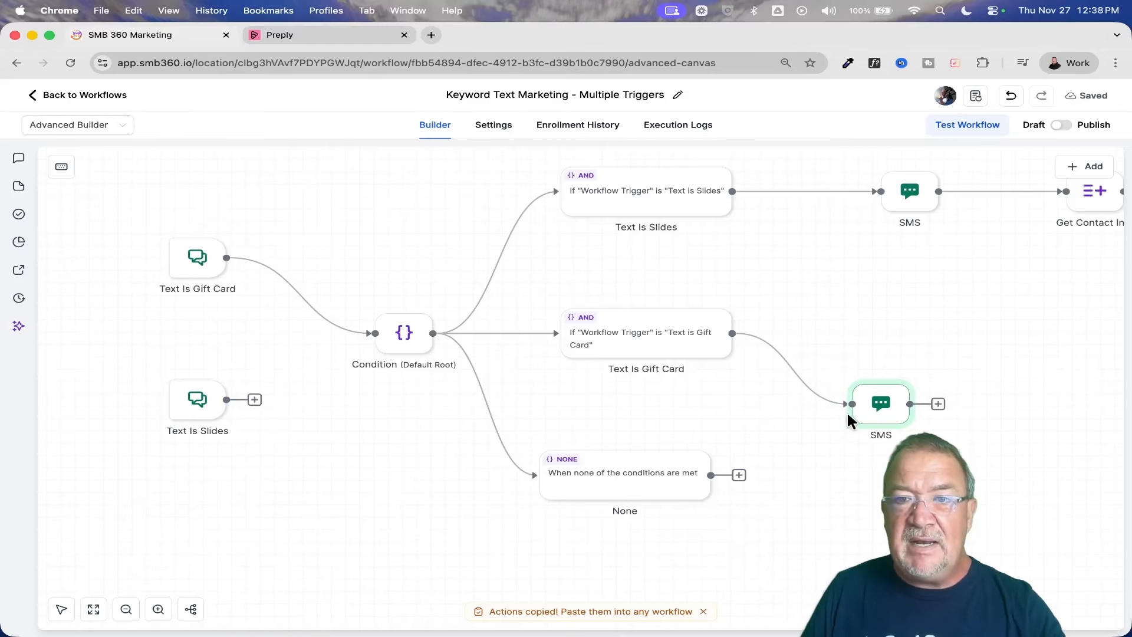
pyautogui.moveTo(877, 402); pyautogui.dragTo(866, 462)
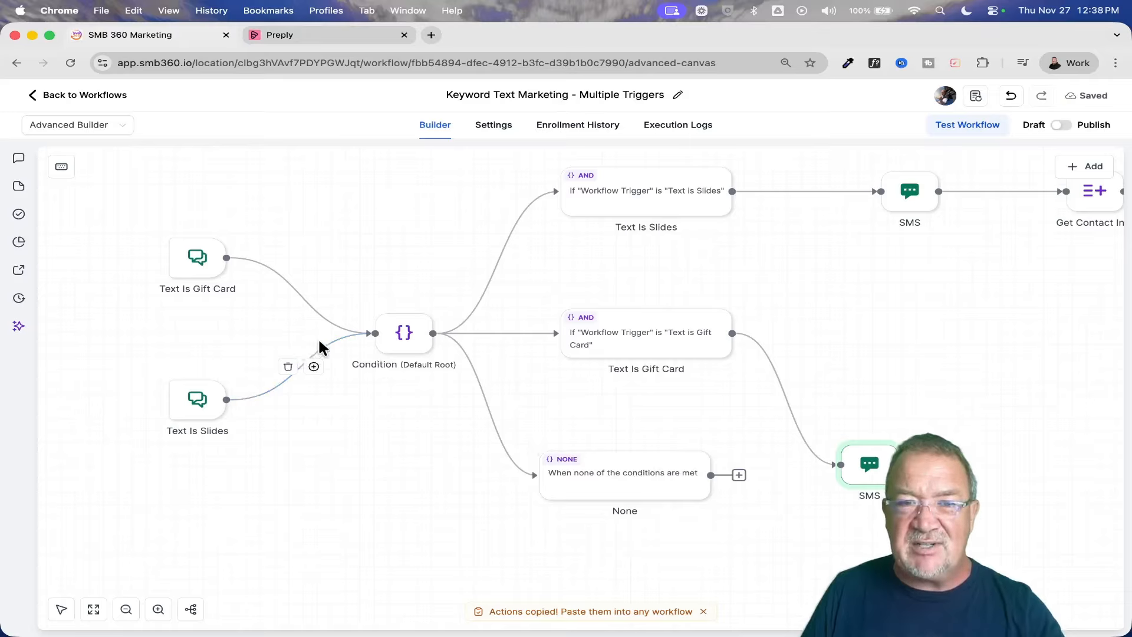
# Scatter the None, Text Is Slides, SMS, Get Contact Info and Condition nodes across the canvas so that they overlap.
pyautogui.moveTo(566, 463); pyautogui.dragTo(812, 287)
pyautogui.moveTo(662, 186); pyautogui.dragTo(637, 403)
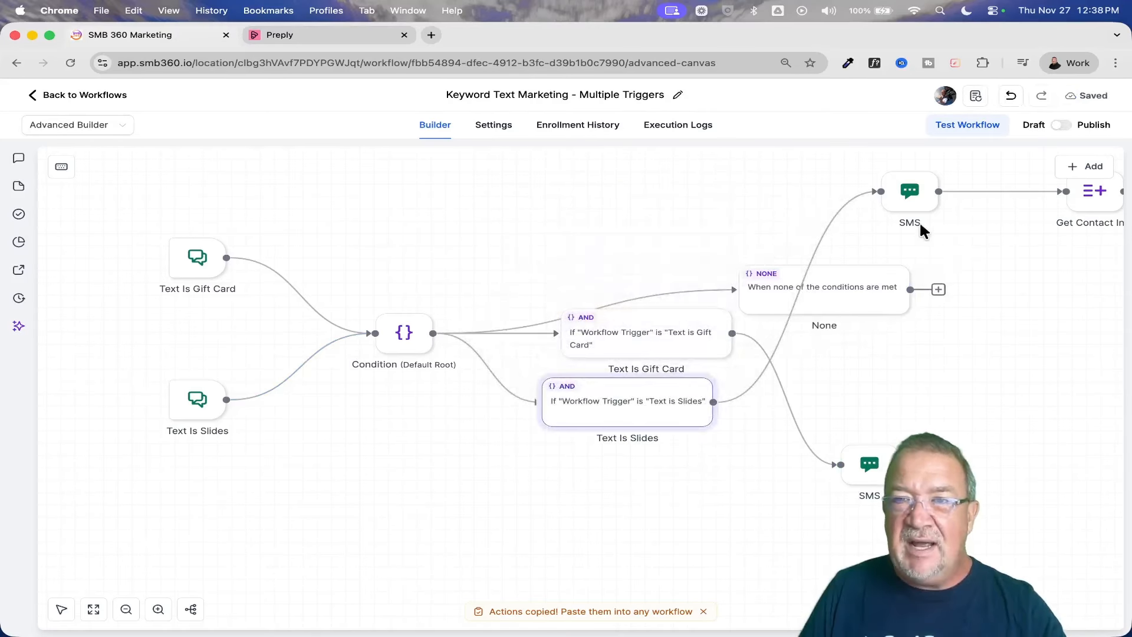
pyautogui.moveTo(902, 196); pyautogui.dragTo(559, 212)
pyautogui.moveTo(1085, 203); pyautogui.dragTo(560, 429)
pyautogui.moveTo(403, 330); pyautogui.dragTo(718, 295)
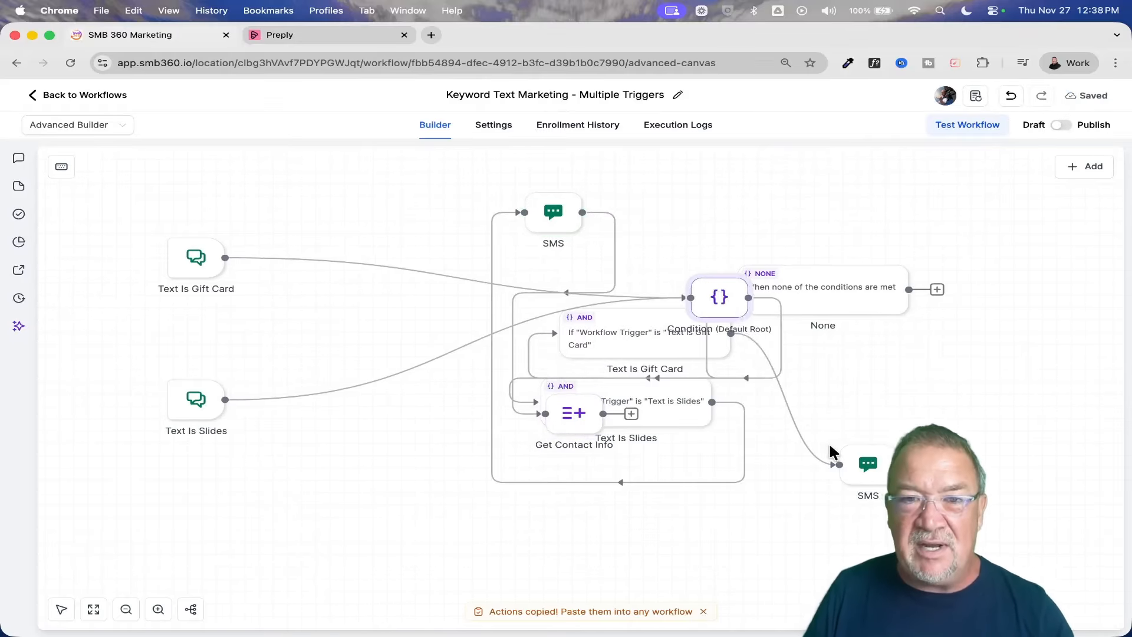
# Auto-arrange all workflow nodes into a tidy layout with the canvas Format command.
pyautogui.rightClick(292, 193)
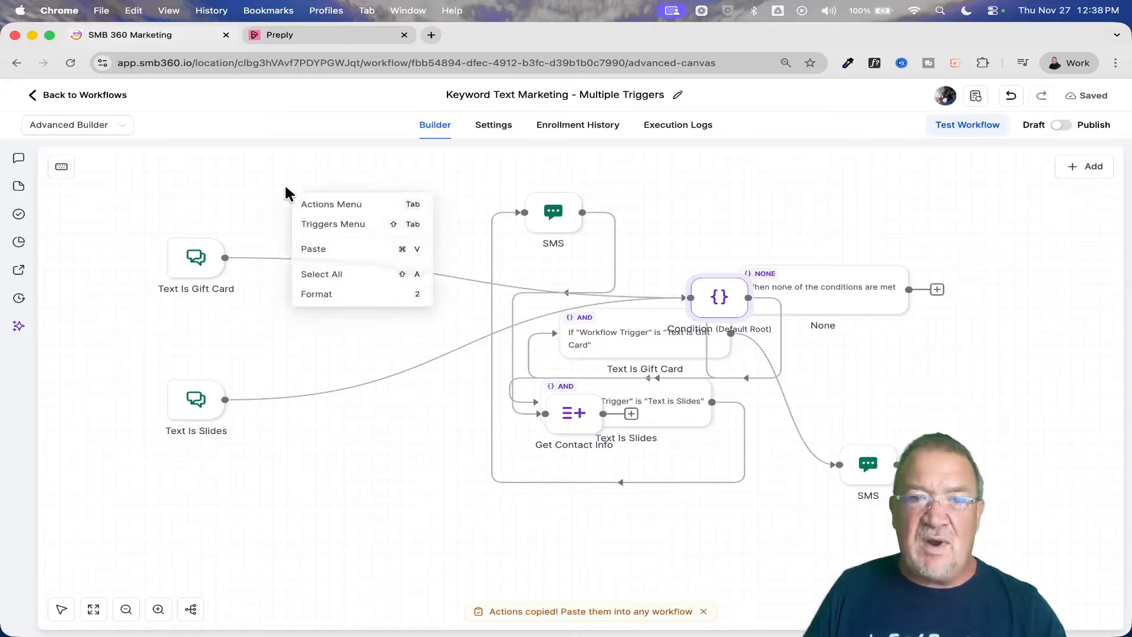
pyautogui.click(322, 305)
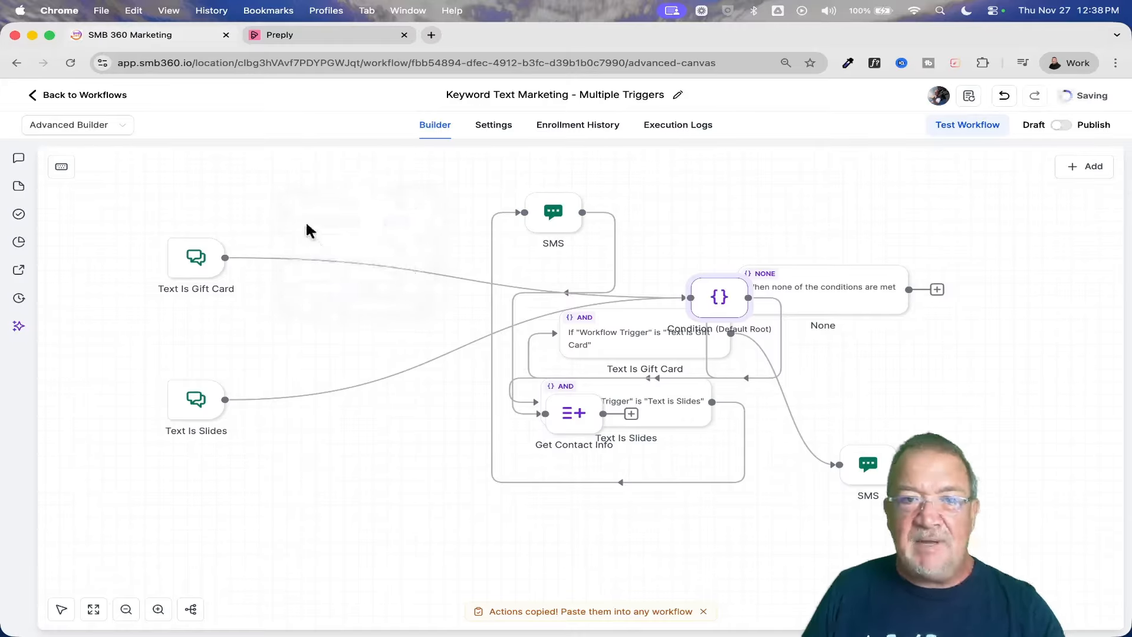
pyautogui.rightClick(289, 192)
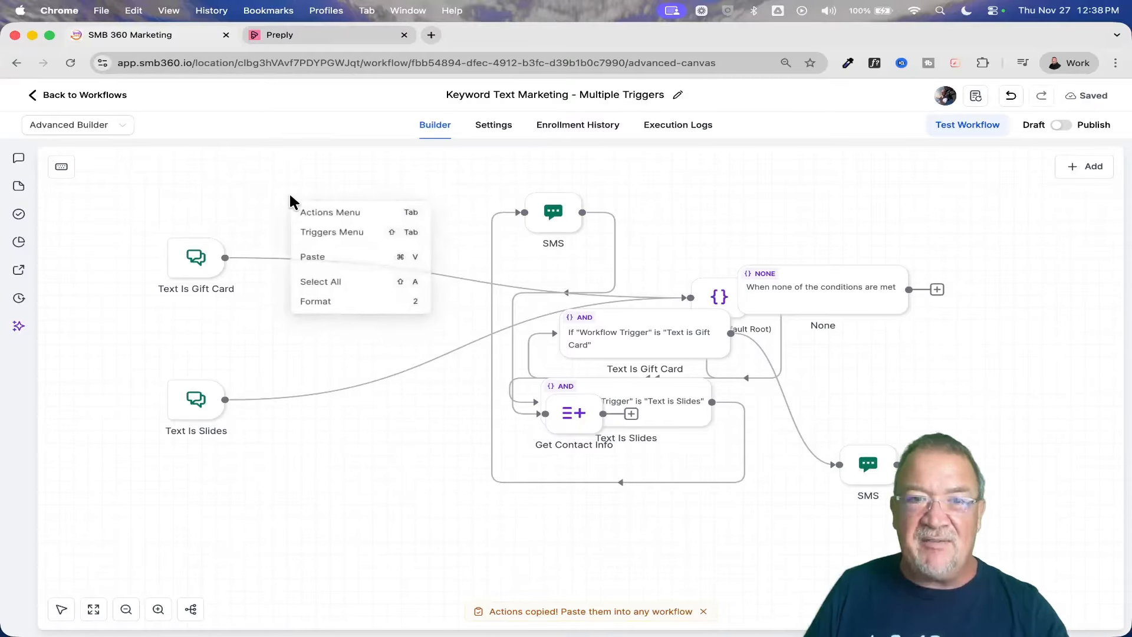
pyautogui.click(328, 311)
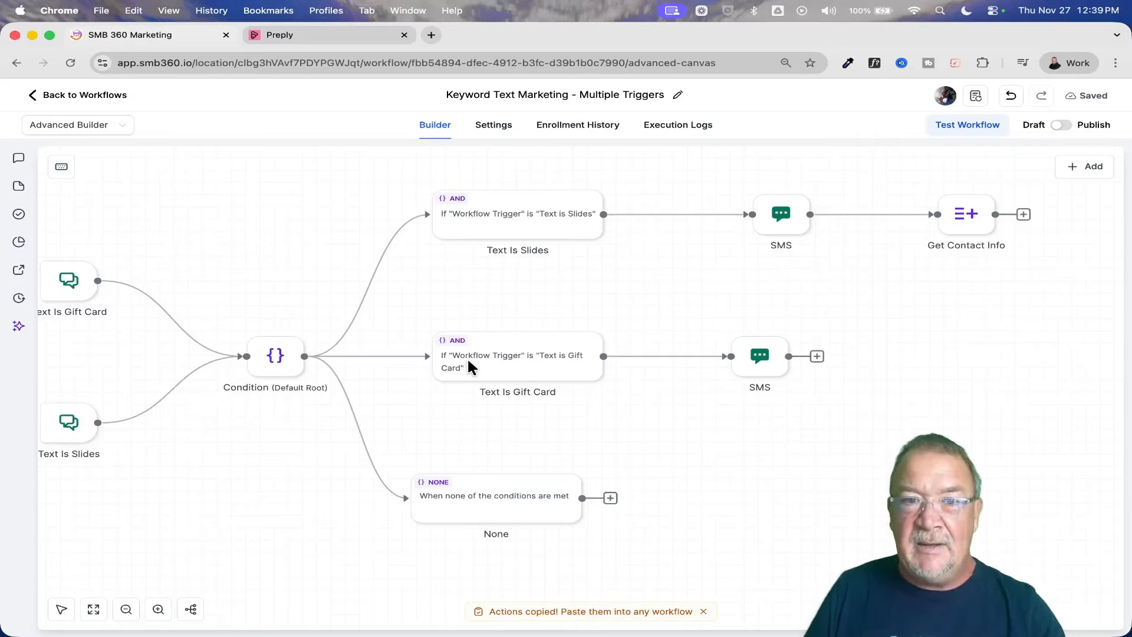
# Move the None branch up closer to Text Is Gift Card, and shift the Text Is Slides branch slightly together with its SMS and Get Contact Info actions.
pyautogui.moveTo(481, 501); pyautogui.dragTo(484, 451)
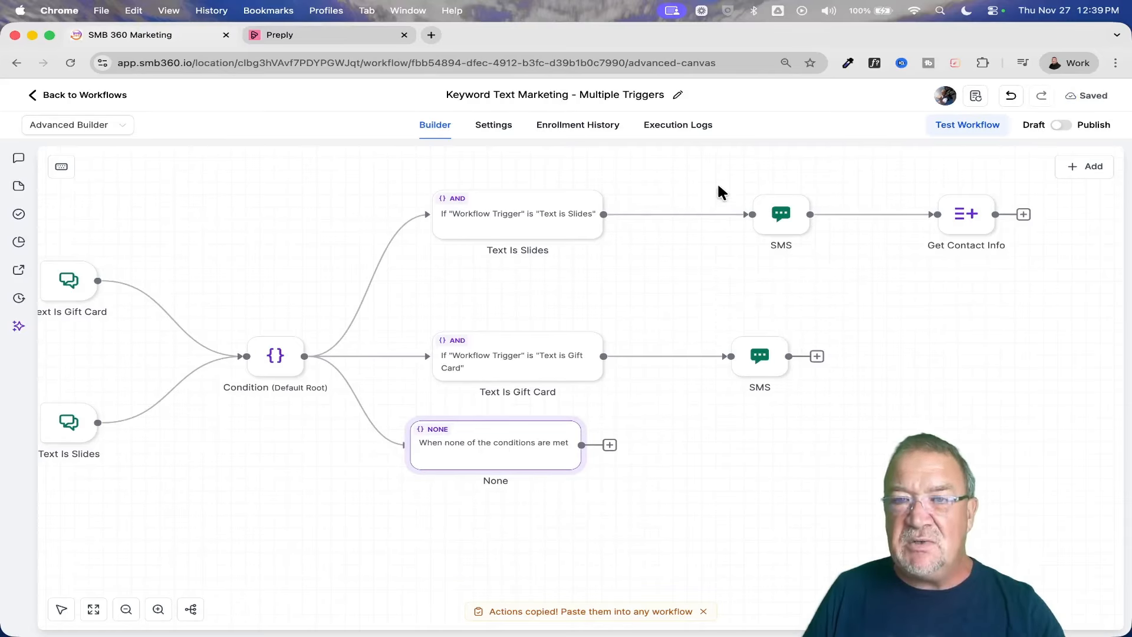
pyautogui.moveTo(701, 160); pyautogui.dragTo(983, 268)
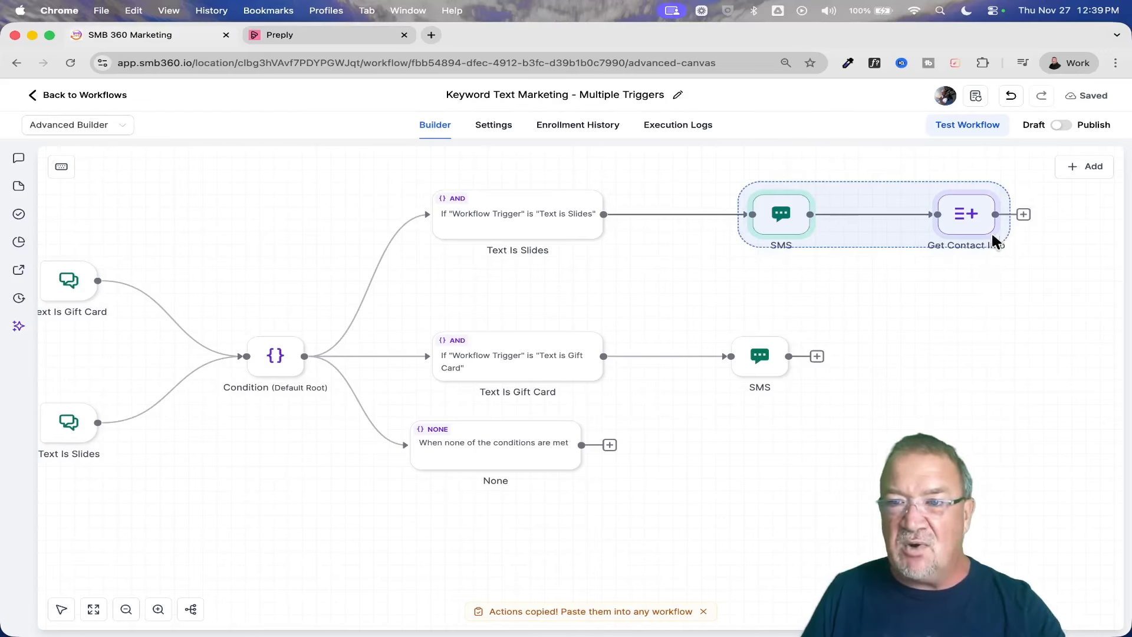
pyautogui.moveTo(824, 201)
pyautogui.mouseDown()
pyautogui.moveTo(912, 318)
pyautogui.moveTo(902, 246)
pyautogui.moveTo(822, 215)
pyautogui.moveTo(829, 227)
pyautogui.moveTo(848, 195)
pyautogui.moveTo(879, 232)
pyautogui.moveTo(809, 202)
pyautogui.moveTo(816, 454)
pyautogui.moveTo(880, 372)
pyautogui.moveTo(825, 206)
pyautogui.mouseUp()
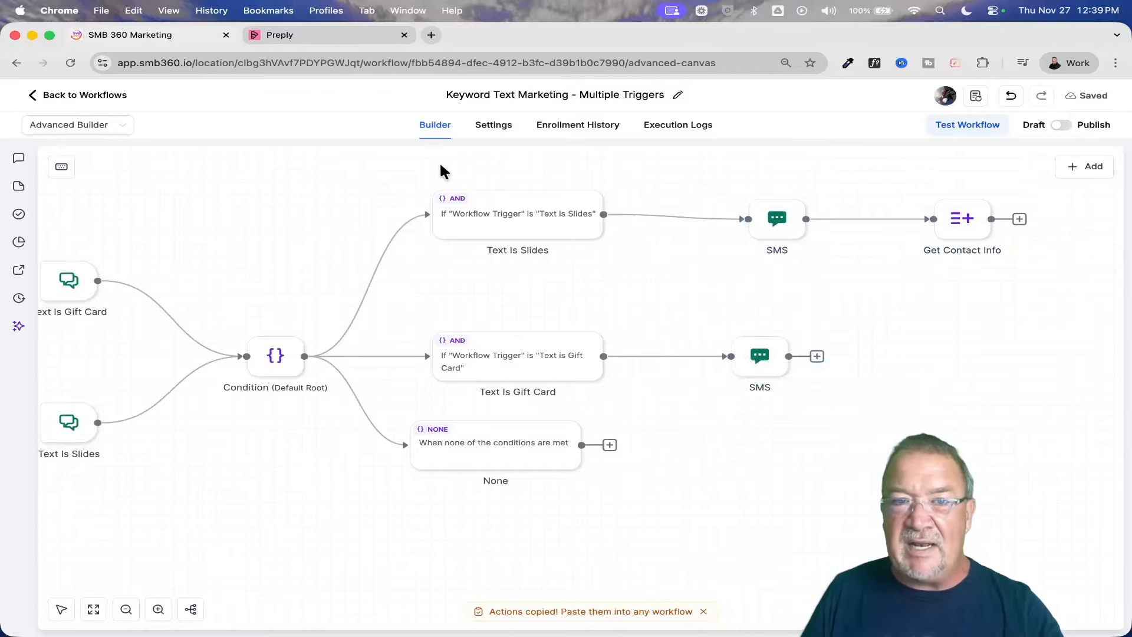
pyautogui.moveTo(440, 165); pyautogui.dragTo(957, 263)
pyautogui.moveTo(502, 207)
pyautogui.mouseDown()
pyautogui.moveTo(660, 257)
pyautogui.moveTo(521, 190)
pyautogui.moveTo(560, 222)
pyautogui.moveTo(500, 209)
pyautogui.mouseUp()
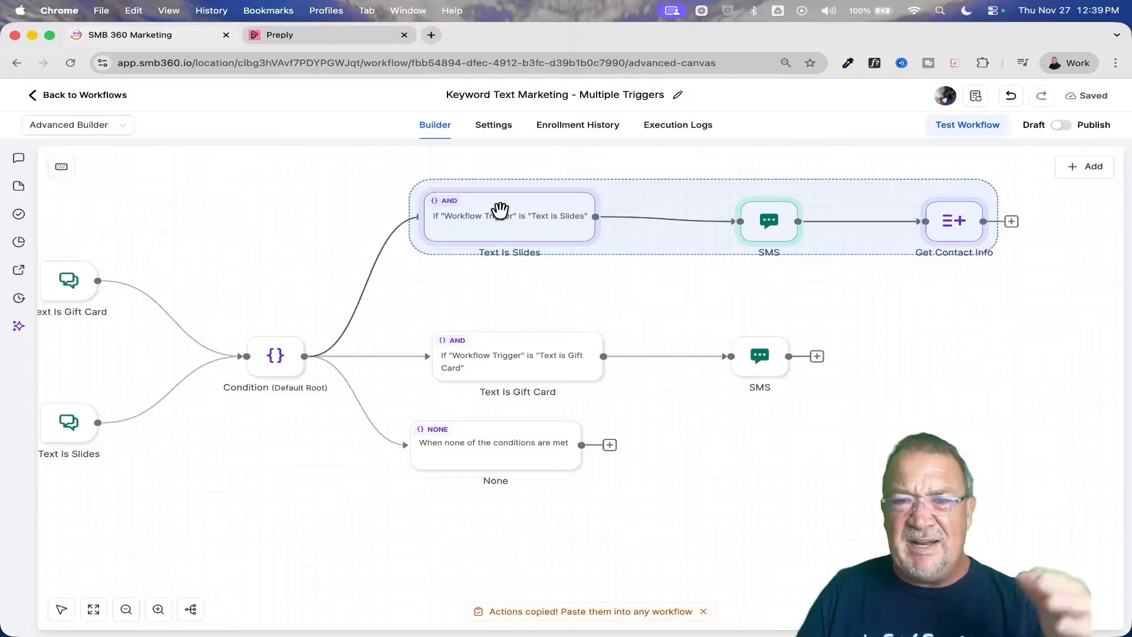
pyautogui.click(646, 299)
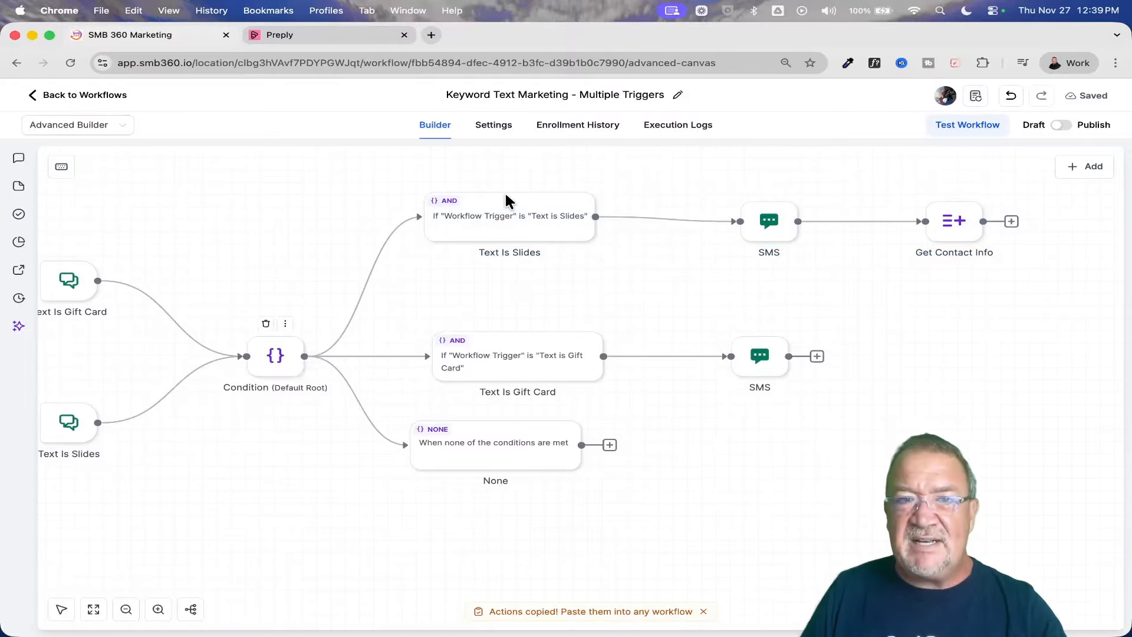
# Select the Condition with all its branches and actions, without the triggers, and copy these nodes.
pyautogui.moveTo(220, 176); pyautogui.dragTo(1006, 476)
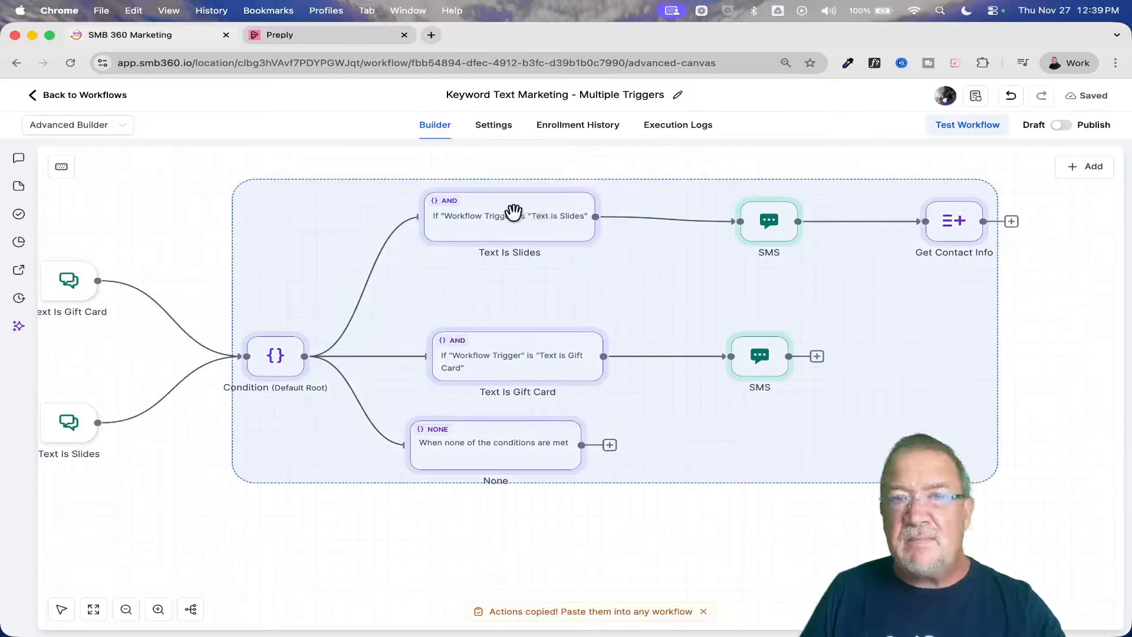
pyautogui.rightClick(513, 214)
pyautogui.click(571, 237)
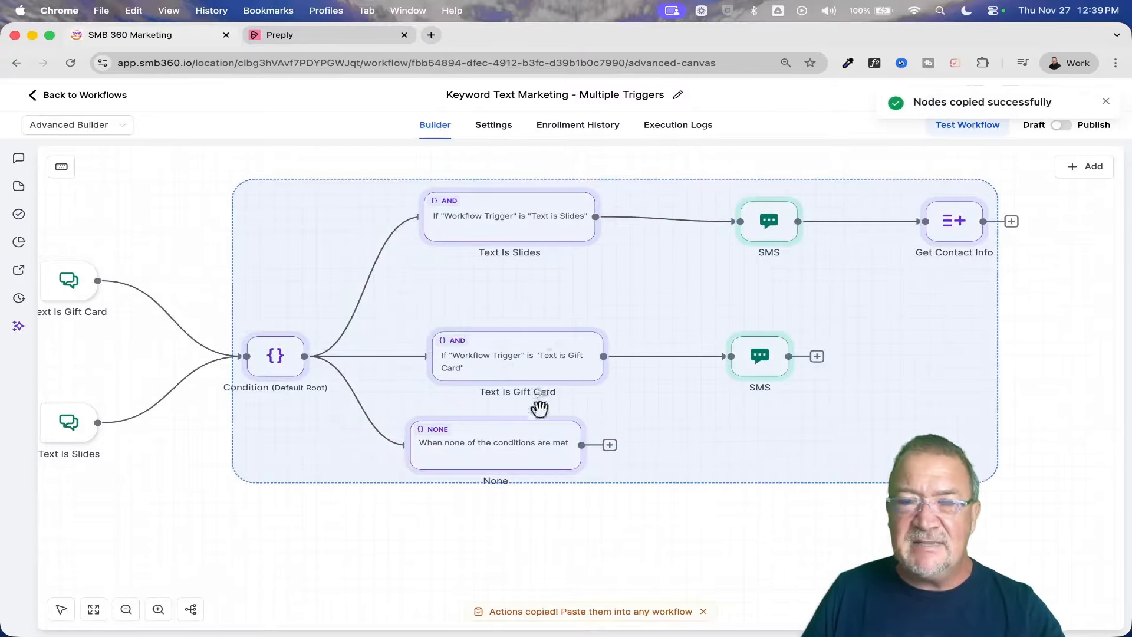
# Paste the copied Condition with its branches and actions into the empty canvas area below the original flow.
pyautogui.scroll(-2, 499, 537)
pyautogui.hscroll(-2, 500, 536)
pyautogui.scroll(-5, 500, 537)
pyautogui.hscroll(-3, 499, 536)
pyautogui.hscroll(2, 500, 537)
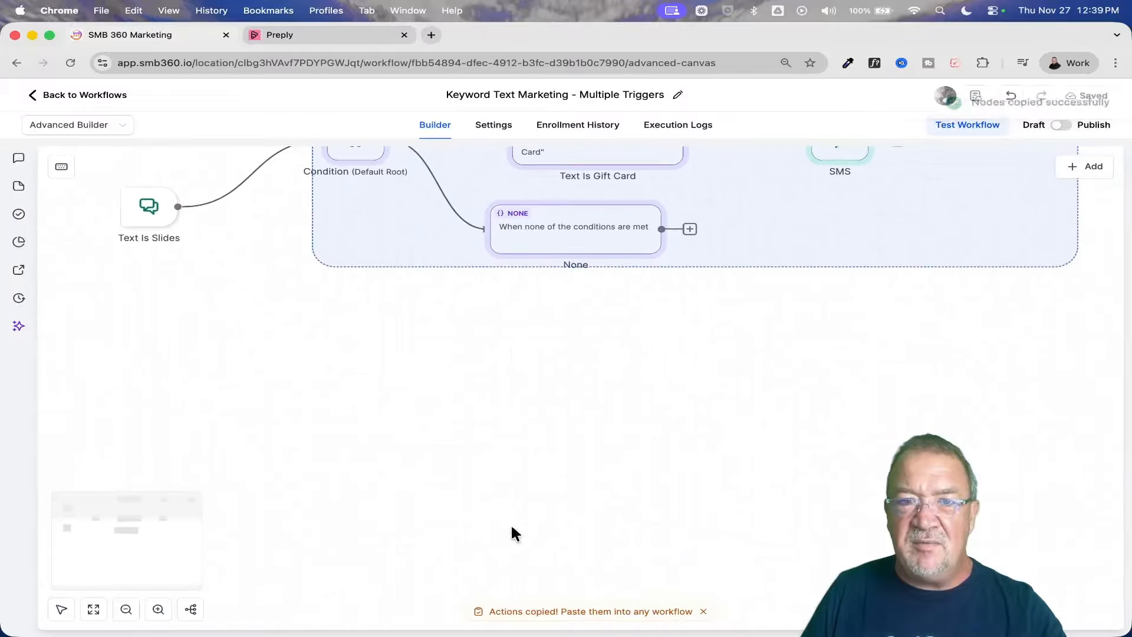
pyautogui.rightClick(395, 352)
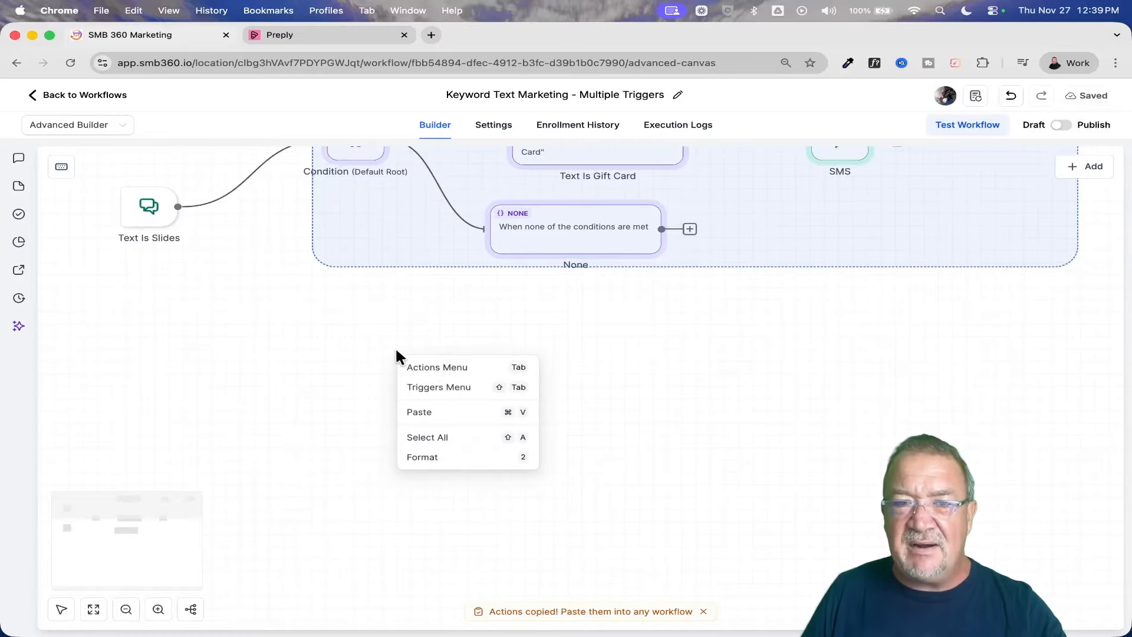
pyautogui.click(438, 413)
pyautogui.scroll(5, 659, 323)
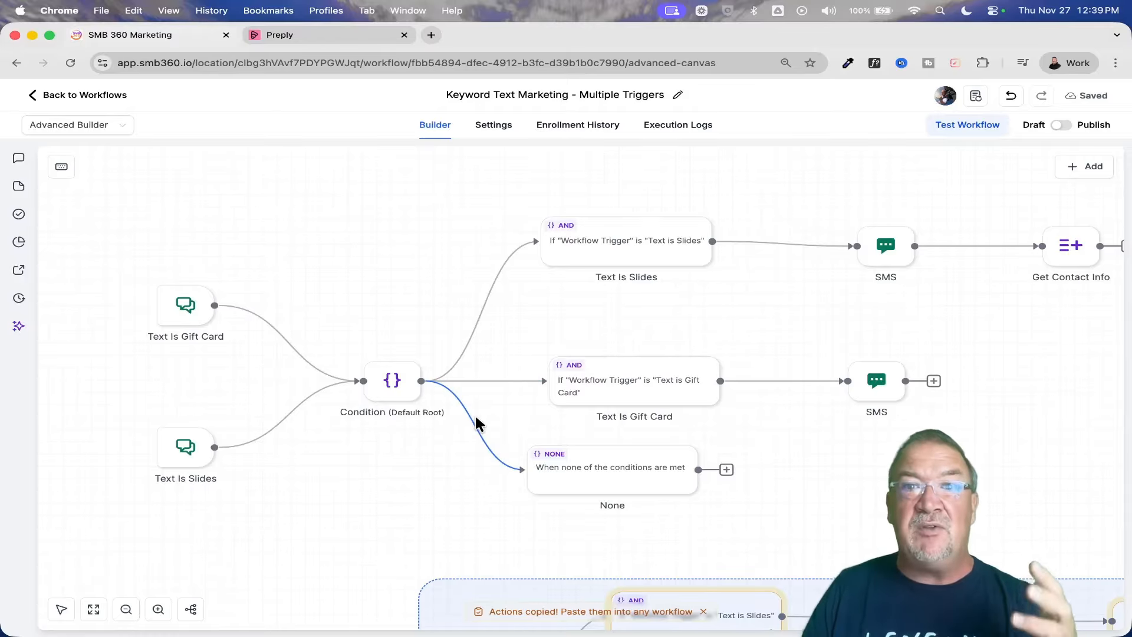
pyautogui.scroll(-5, 476, 417)
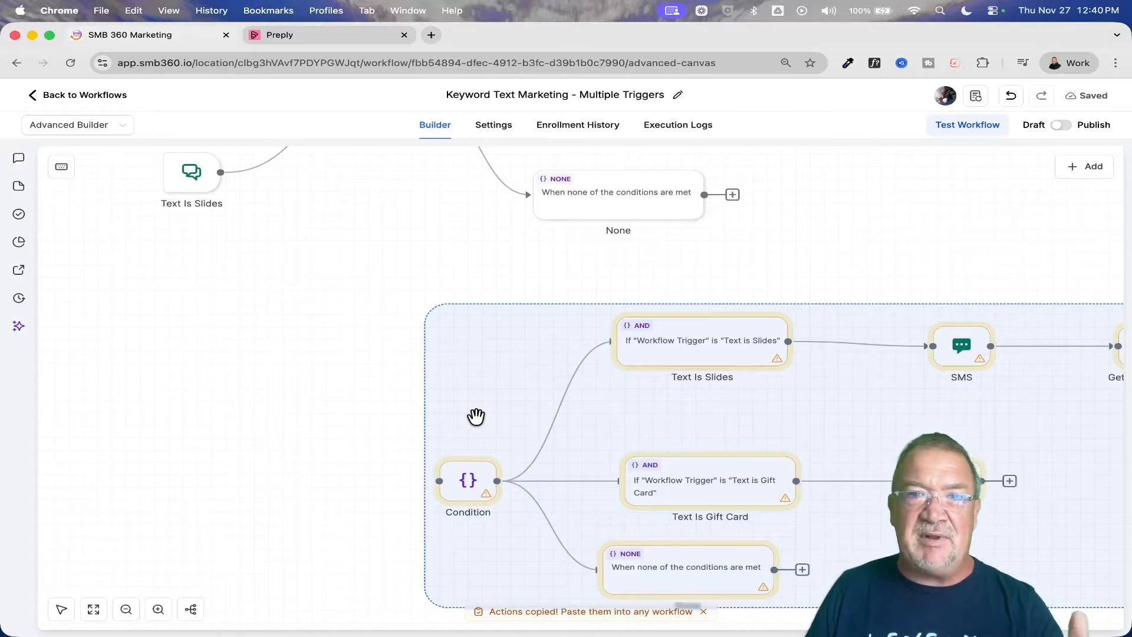
pyautogui.scroll(2, 476, 416)
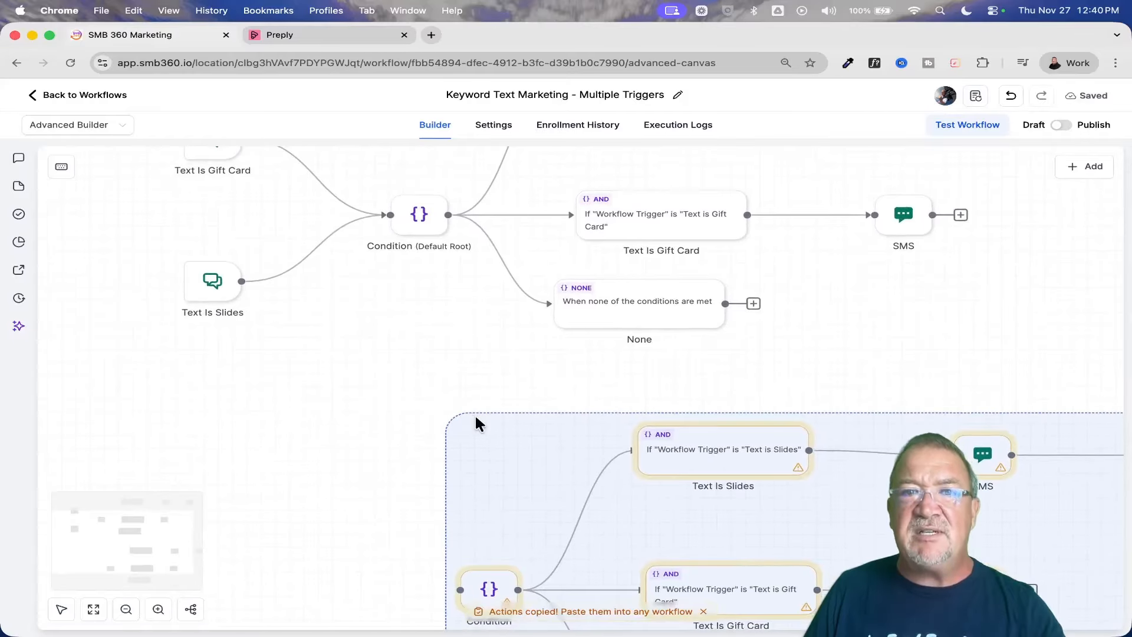
# Disconnect the Text Is Slides trigger from the default root Condition, connect it to the pasted Condition, and move it down beside that copy.
pyautogui.click(304, 258)
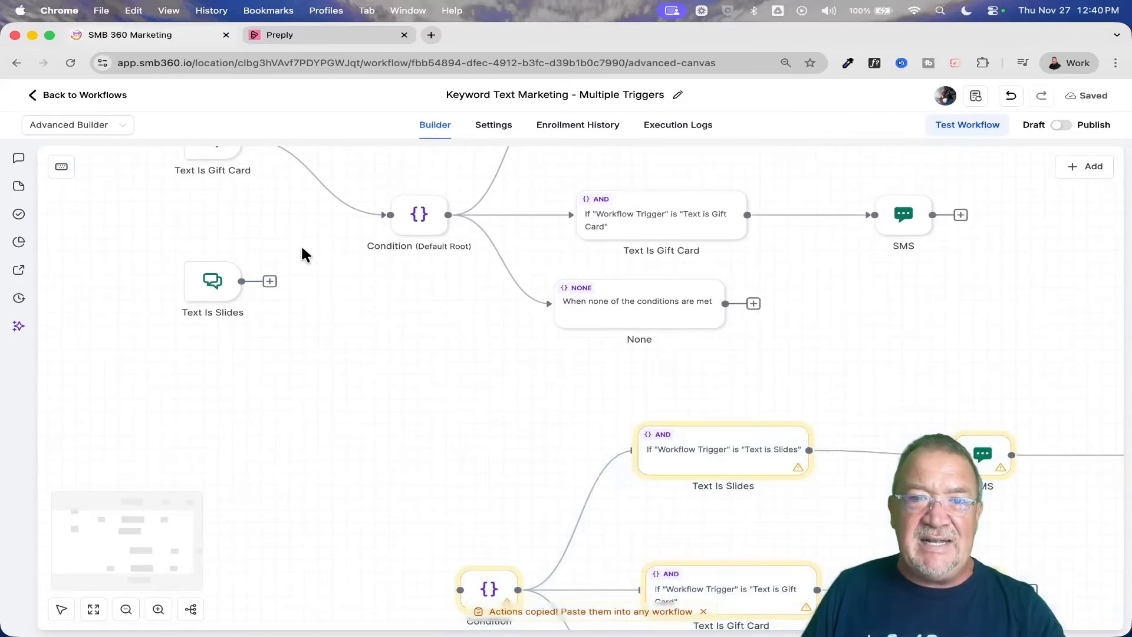
pyautogui.moveTo(270, 283); pyautogui.dragTo(446, 596)
pyautogui.moveTo(212, 286); pyautogui.dragTo(201, 537)
pyautogui.scroll(4, 406, 389)
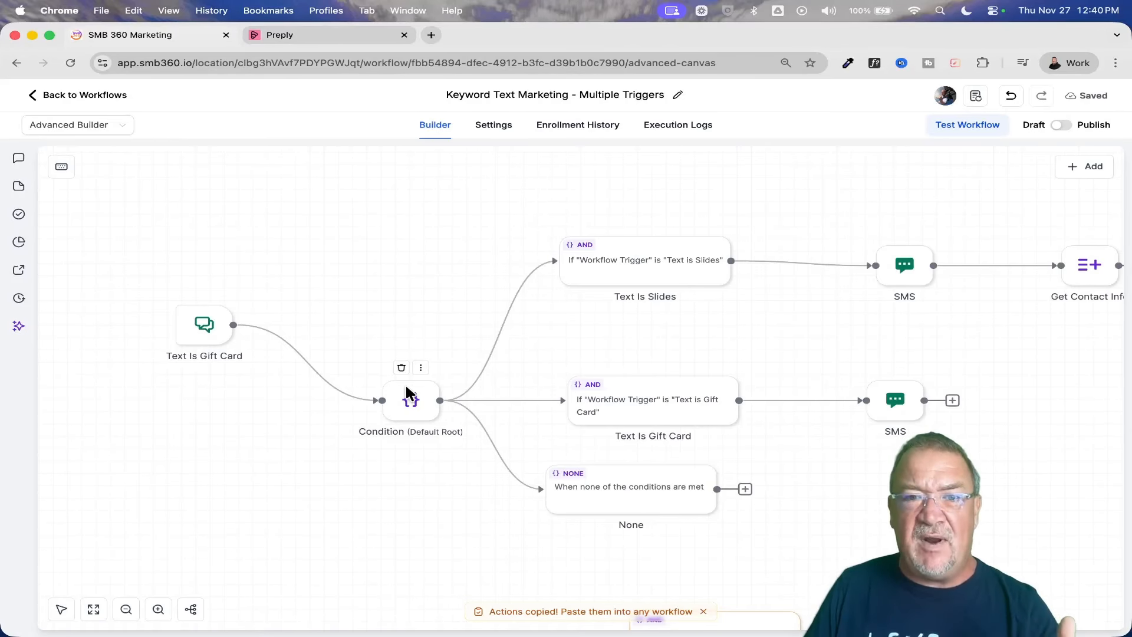
pyautogui.press('super+v')
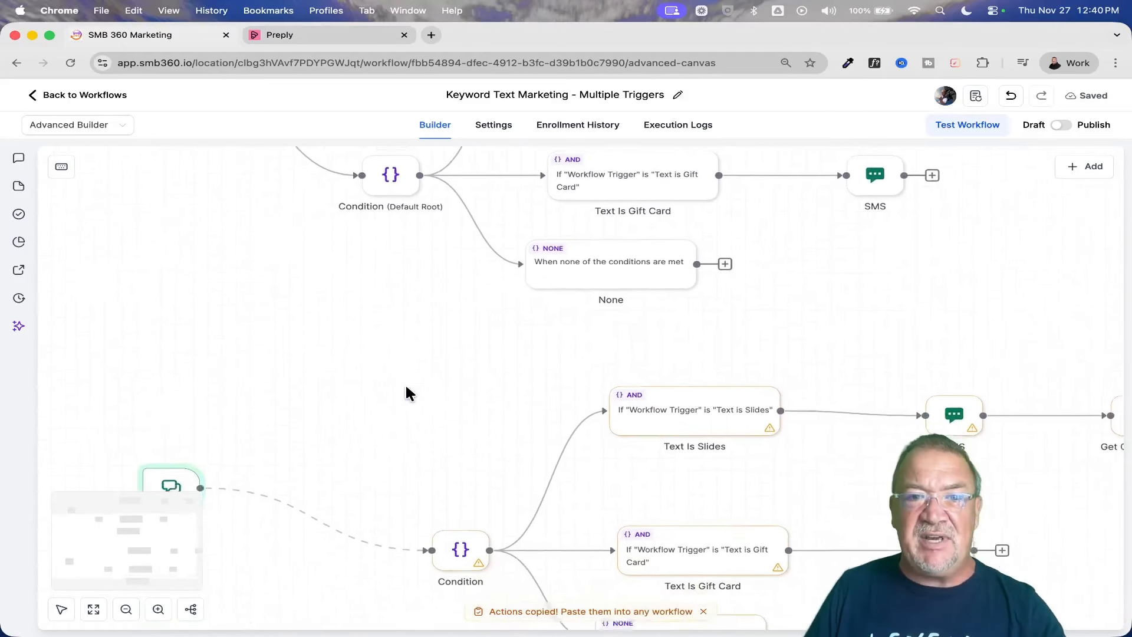
pyautogui.scroll(-1, 406, 386)
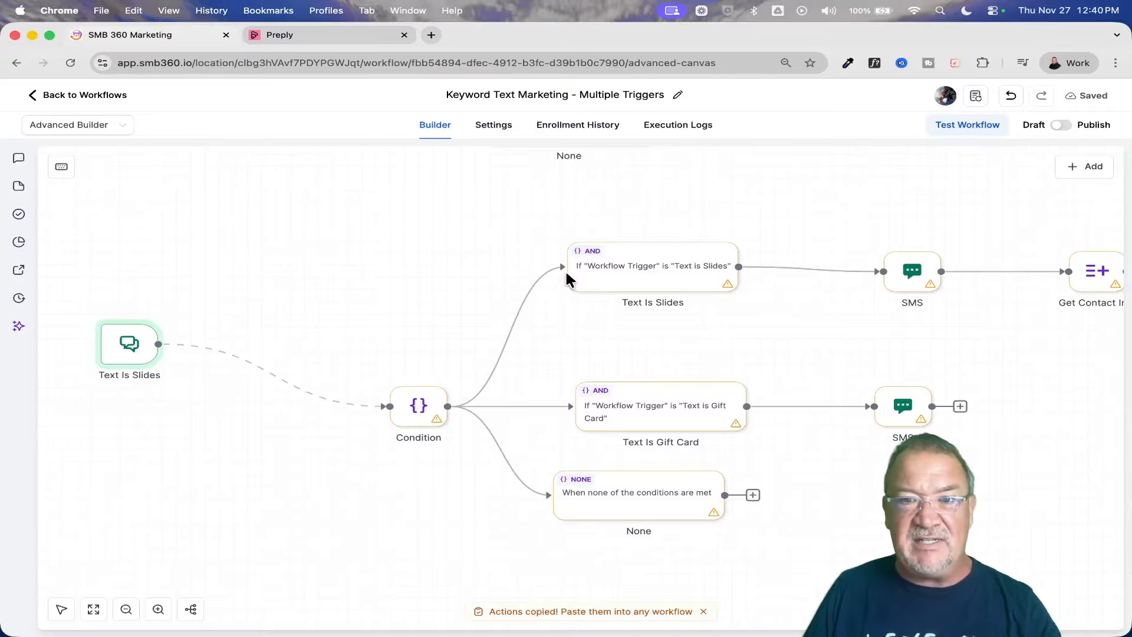
pyautogui.scroll(2, 473, 341)
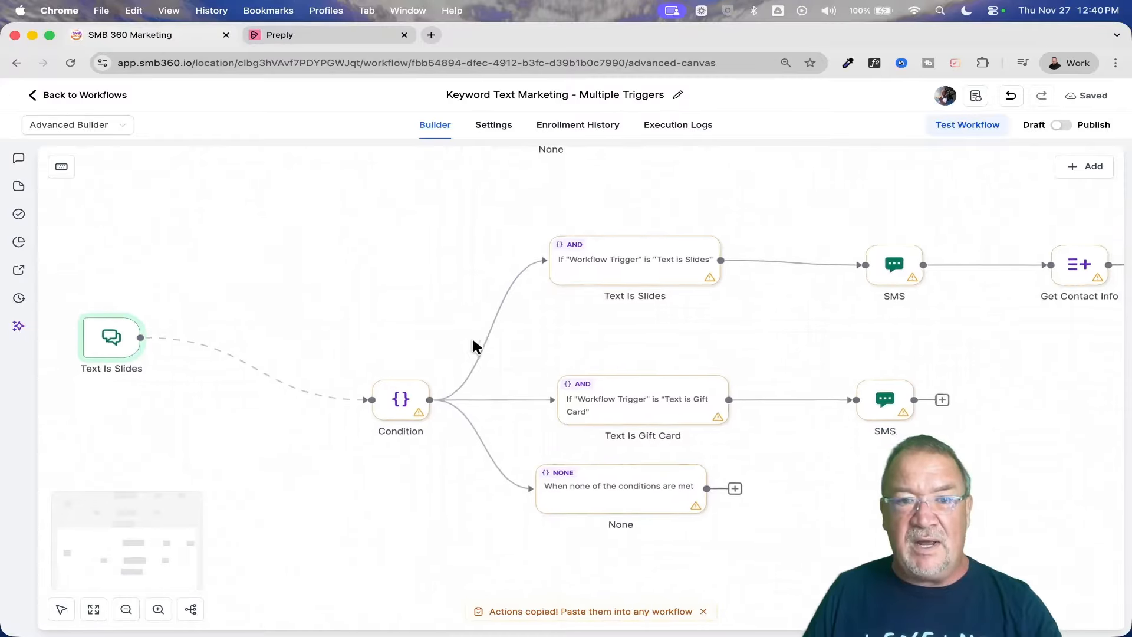
pyautogui.scroll(3, 473, 341)
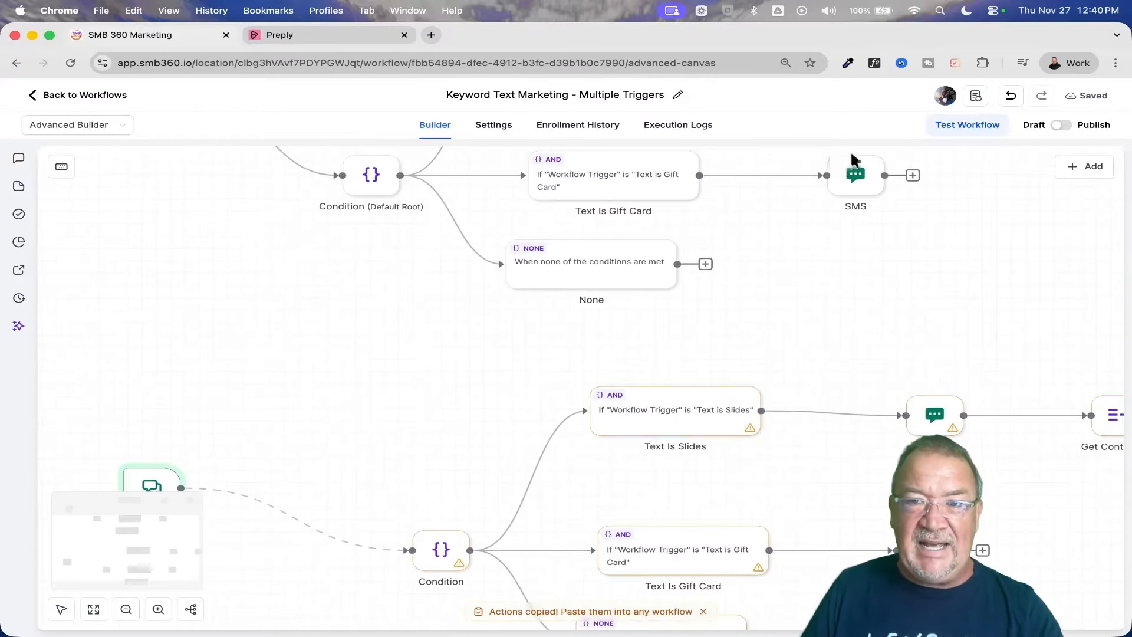
# Disable the SMS action in the pasted Text Is Slides branch and enable it again.
pyautogui.moveTo(818, 177)
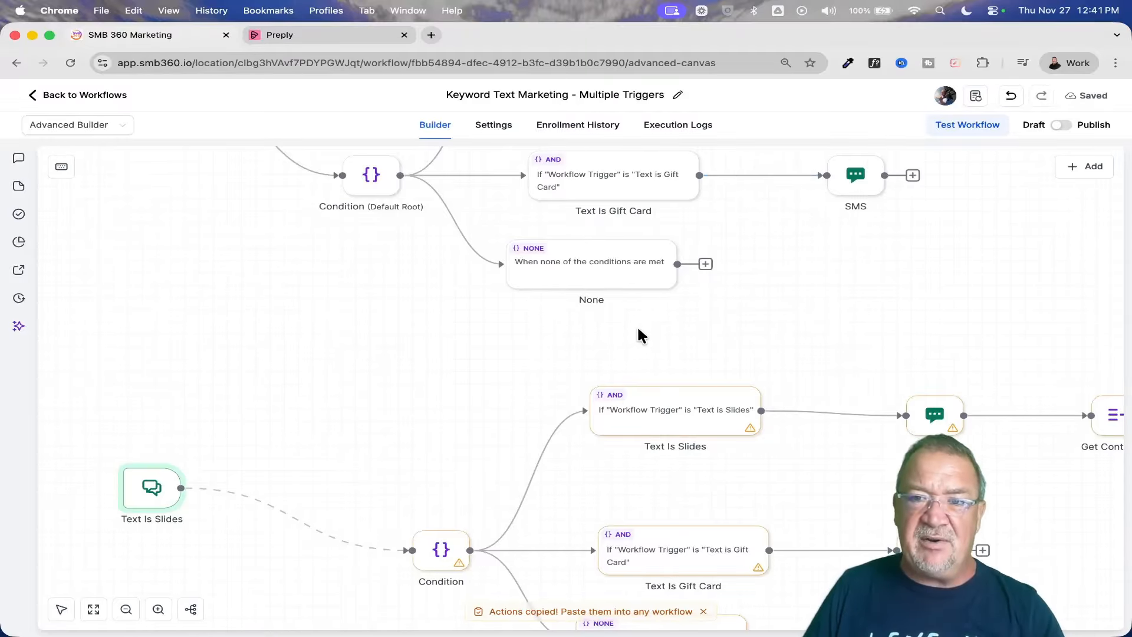
pyautogui.hscroll(5, 594, 340)
pyautogui.scroll(-1, 595, 341)
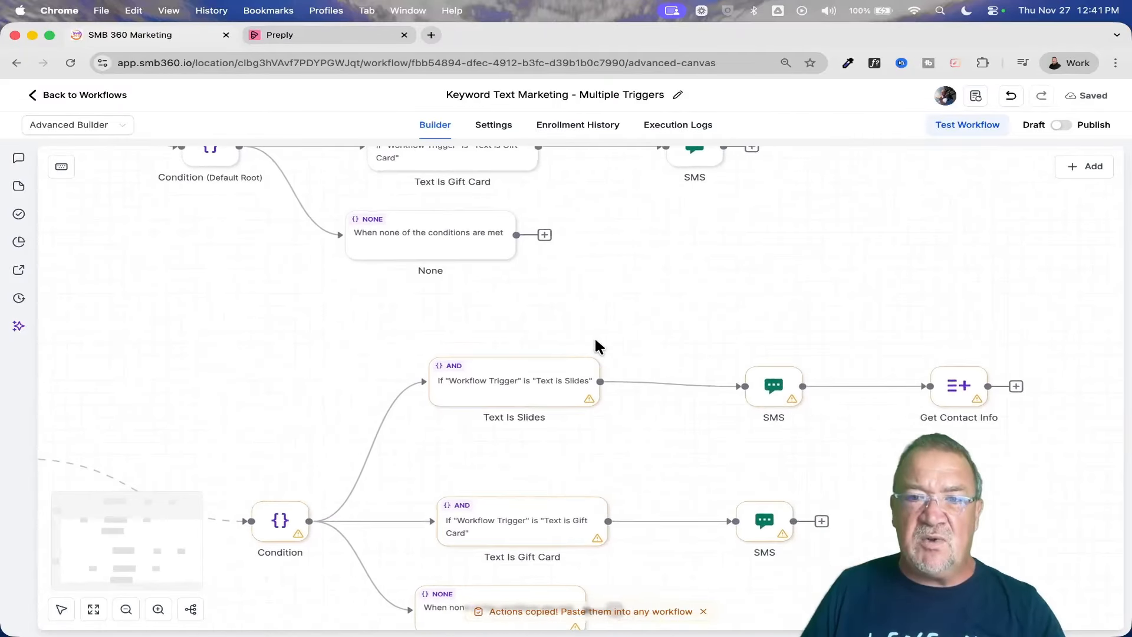
pyautogui.moveTo(625, 337)
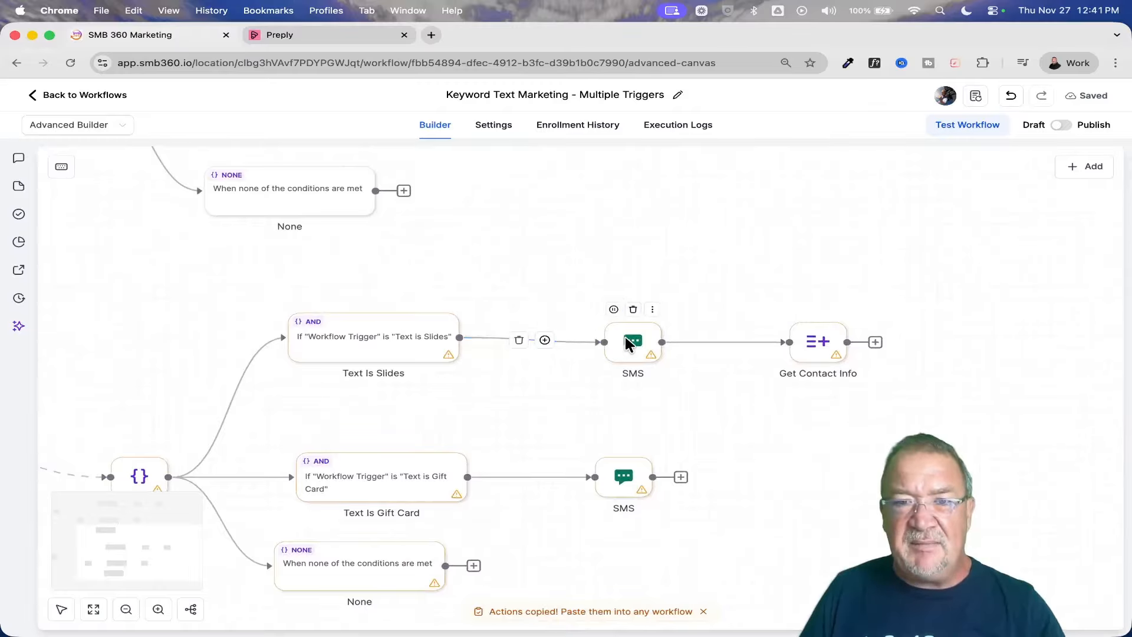
pyautogui.scroll(5, 625, 338)
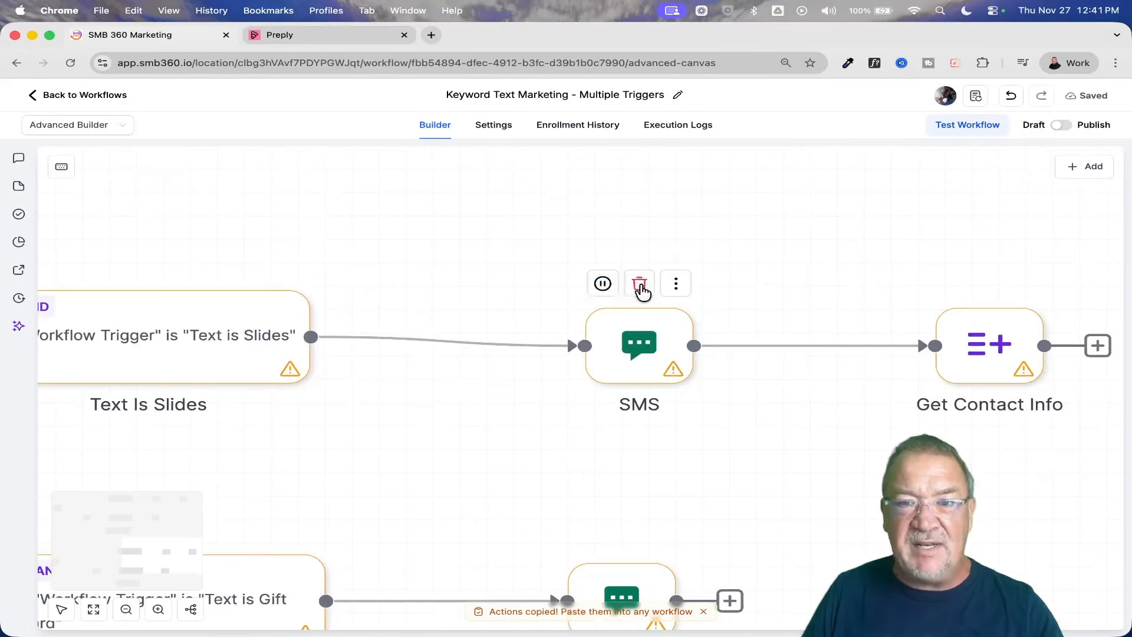
pyautogui.click(603, 286)
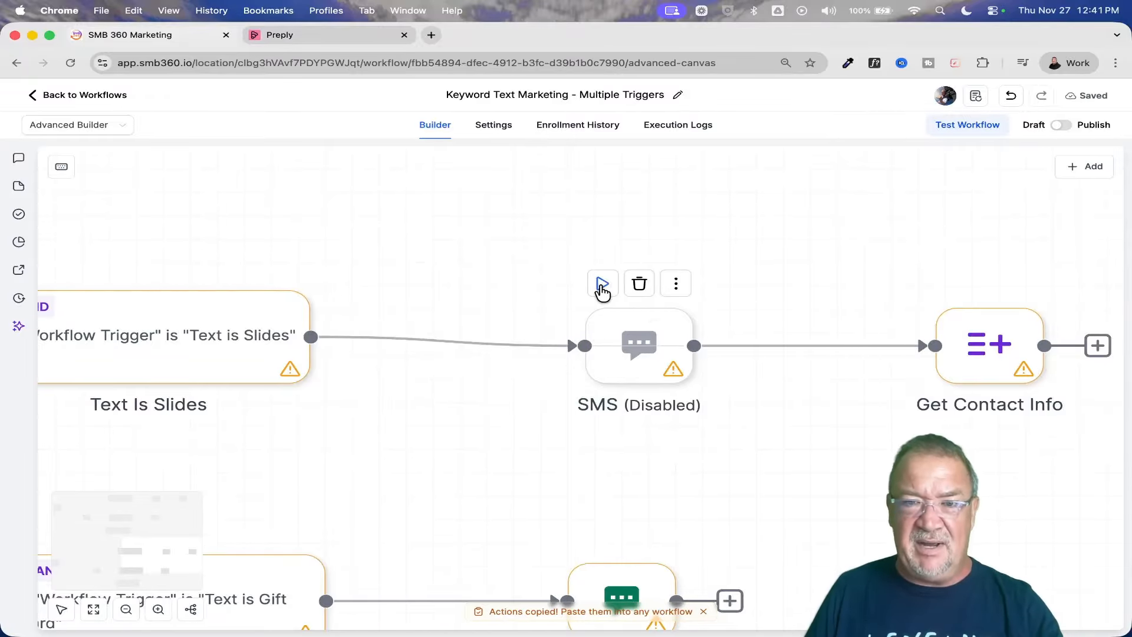
pyautogui.click(602, 285)
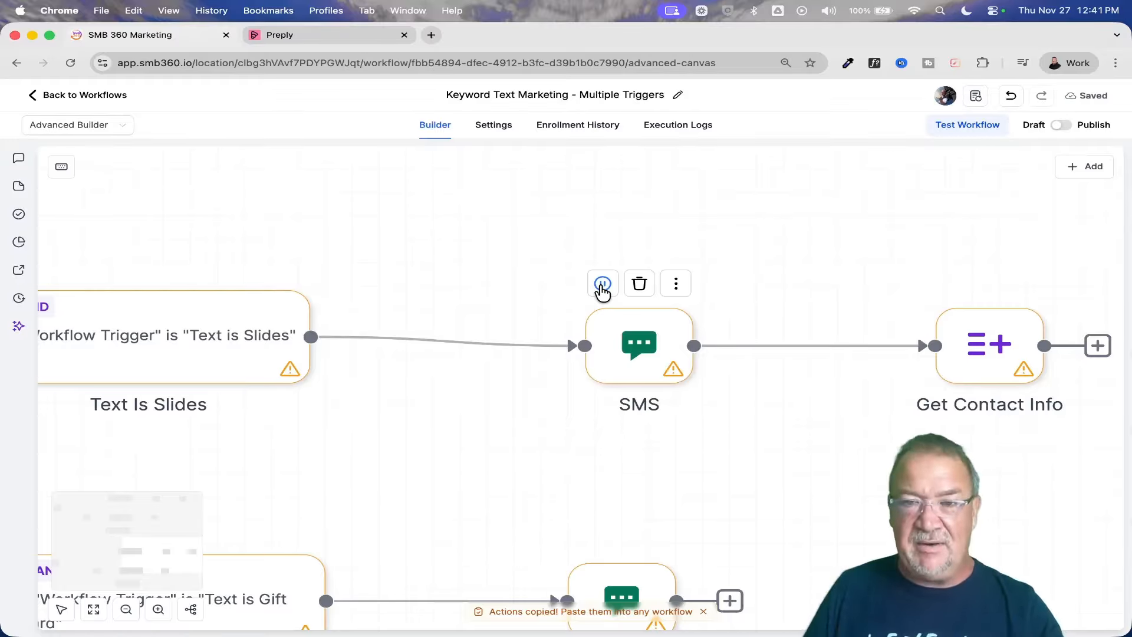
# Delete the connection between SMS and Get Contact Info in the pasted Text Is Slides branch.
pyautogui.hscroll(3, 600, 287)
pyautogui.scroll(-1, 600, 287)
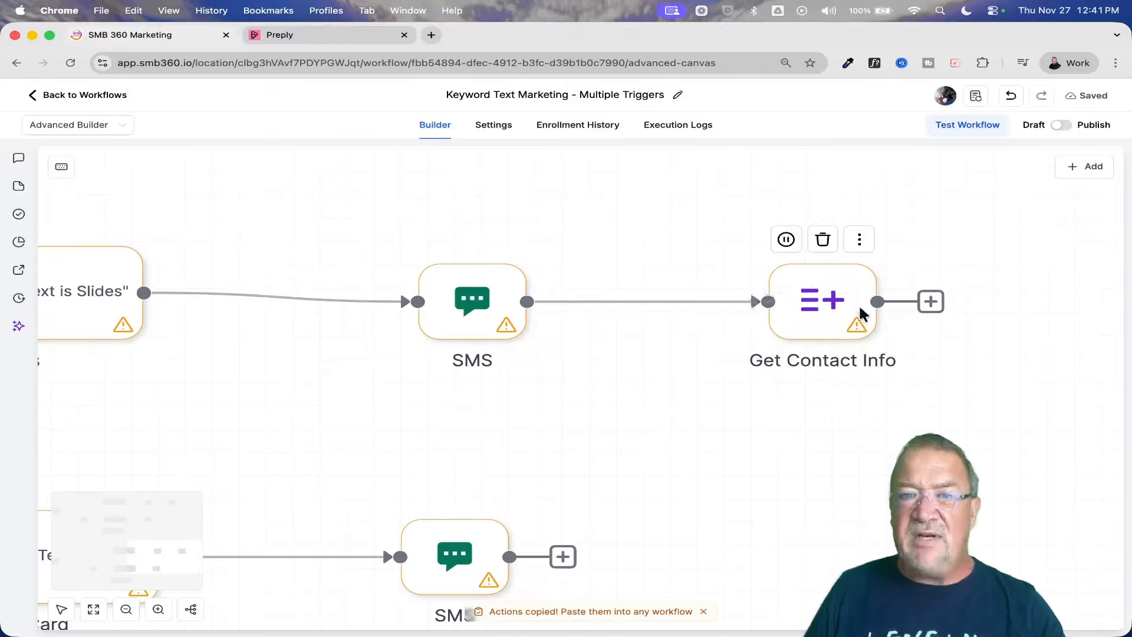
pyautogui.hscroll(-10, 791, 324)
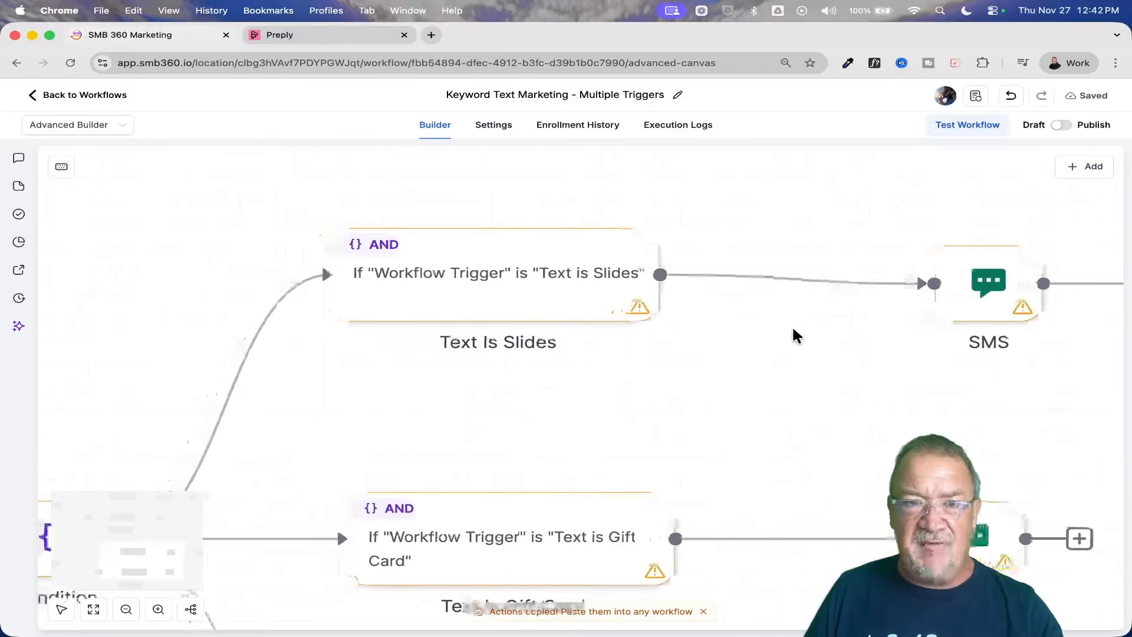
pyautogui.hscroll(8, 791, 324)
pyautogui.moveTo(751, 275)
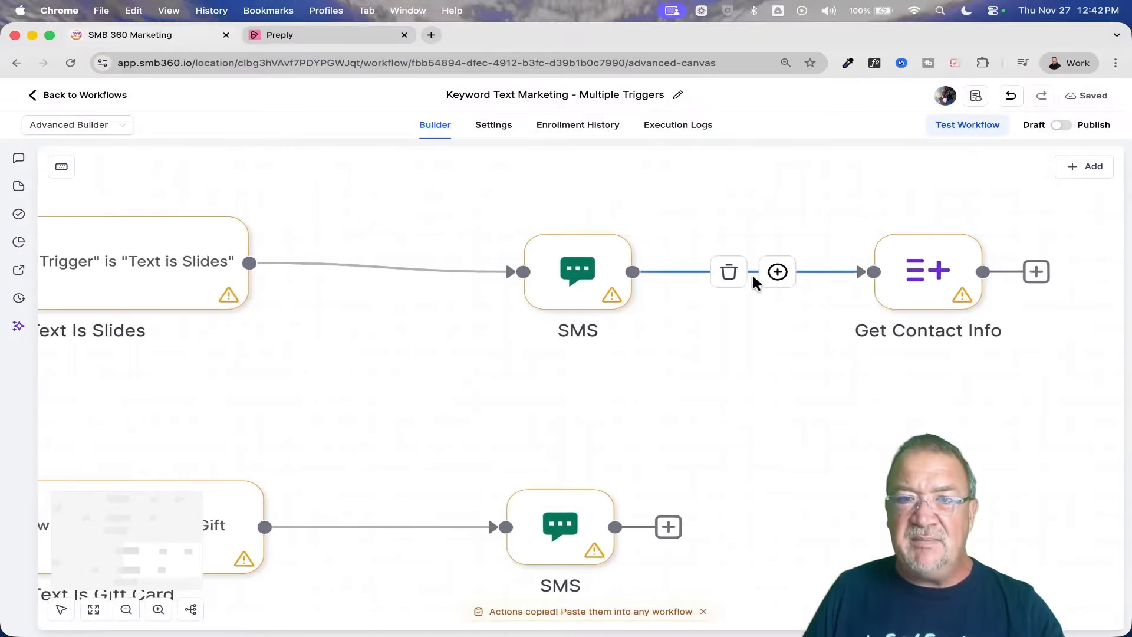
pyautogui.click(729, 273)
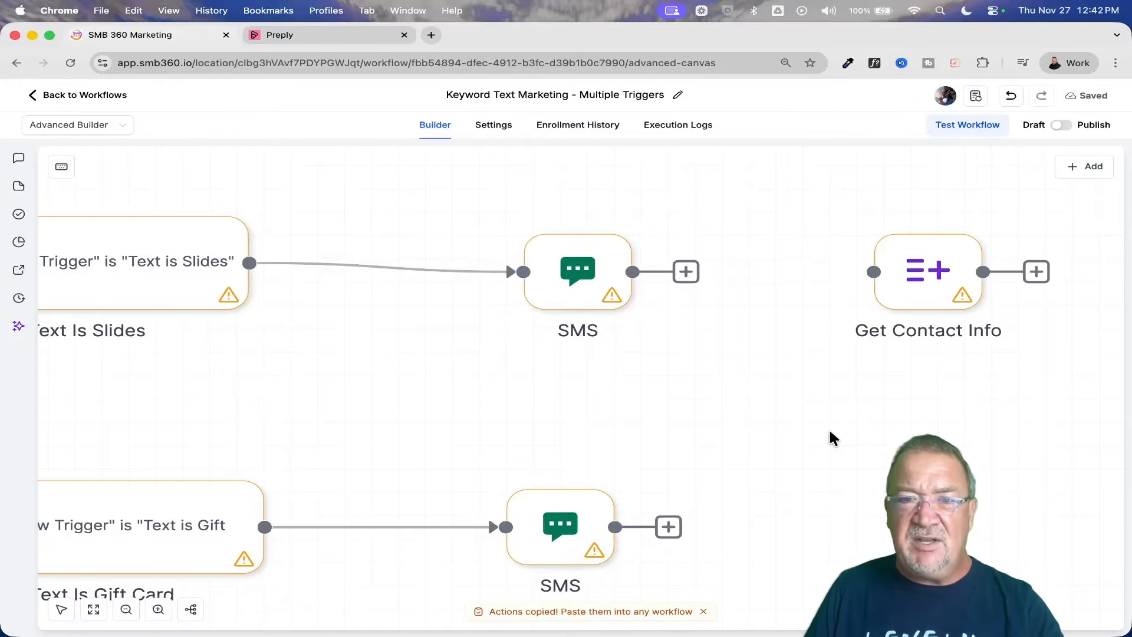
# Connect the pasted Text Is Gift Card SMS to Get Contact Info, move that action down beside it, and delete the new connection.
pyautogui.scroll(5, 830, 432)
pyautogui.scroll(-2, 828, 426)
pyautogui.moveTo(829, 437)
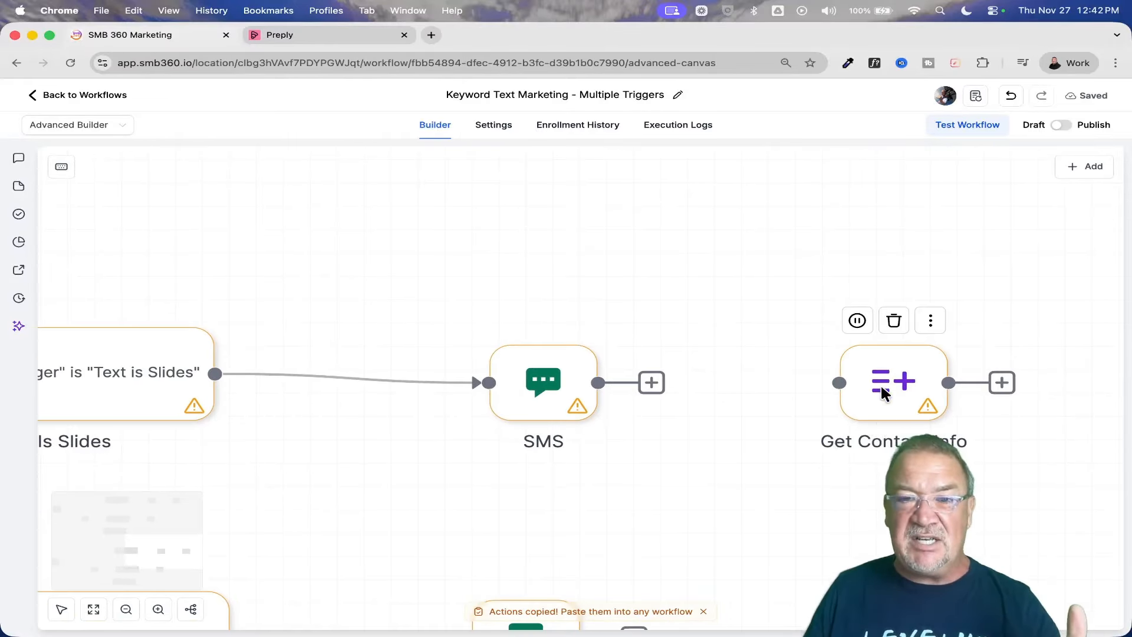
pyautogui.scroll(-4, 881, 388)
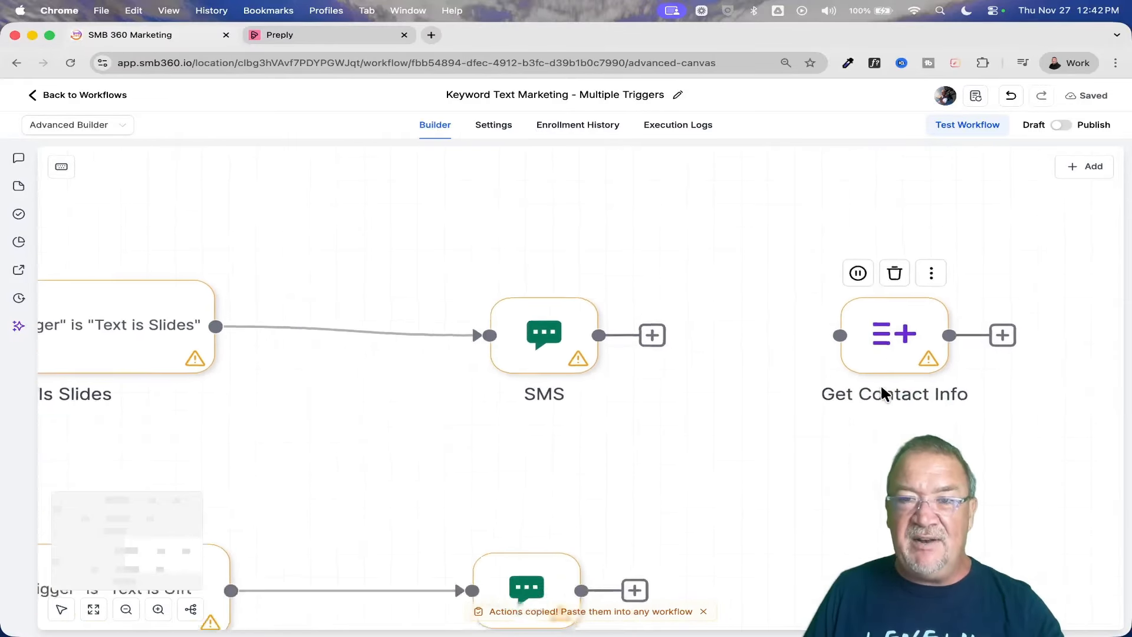
pyautogui.moveTo(650, 510); pyautogui.dragTo(870, 503)
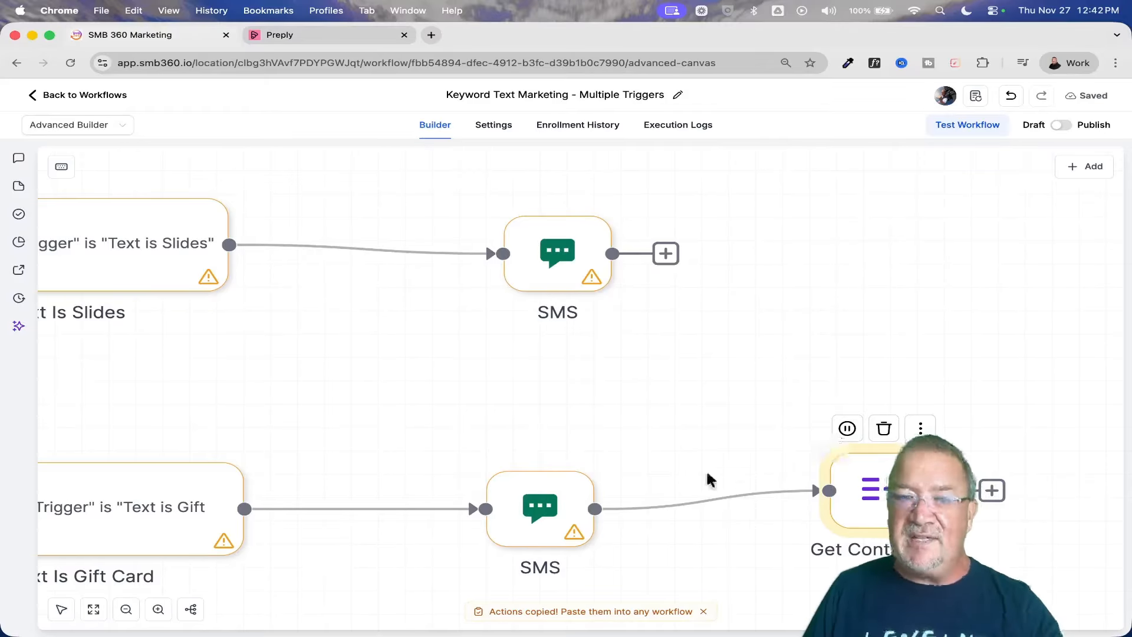
pyautogui.click(689, 501)
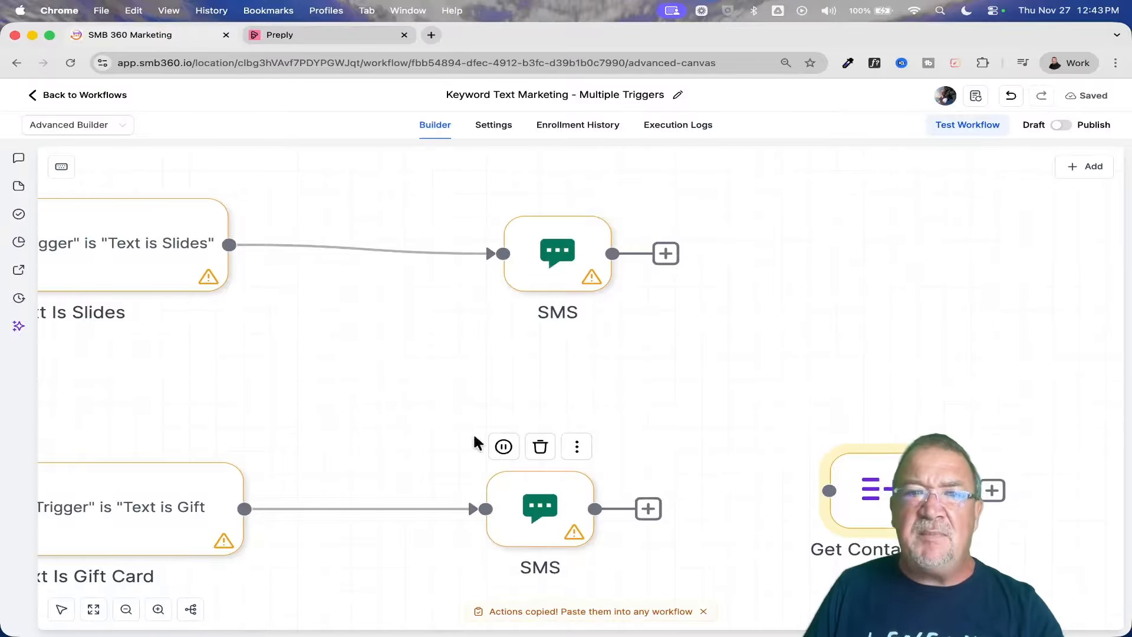
# Review the original and pasted flows on the canvas, including their separate triggers, conditions, branches and actions.
pyautogui.scroll(-2, 422, 412)
pyautogui.scroll(-5, 422, 412)
pyautogui.scroll(2, 417, 409)
pyautogui.scroll(-1, 416, 410)
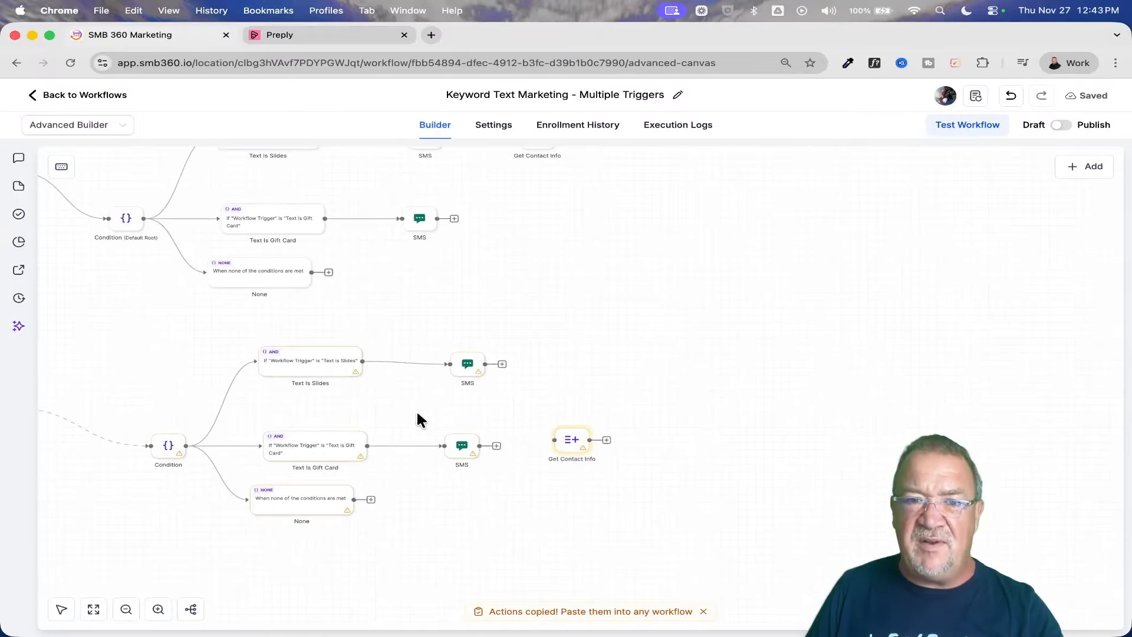
pyautogui.moveTo(120, 337); pyautogui.dragTo(146, 310)
pyautogui.hscroll(-4, 183, 309)
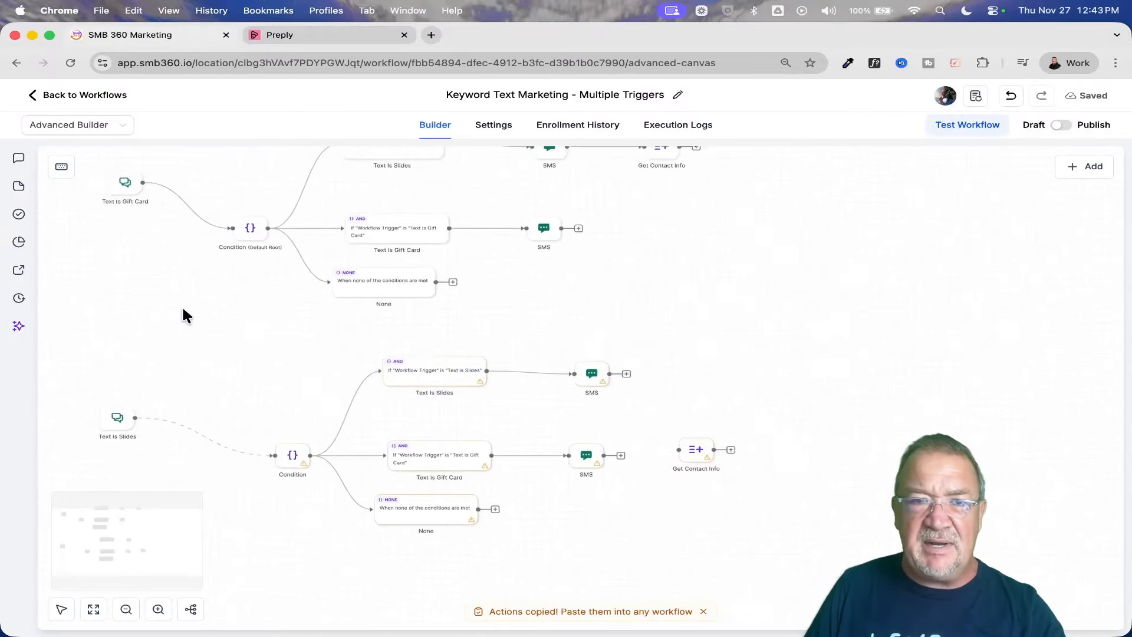
pyautogui.scroll(1, 182, 308)
pyautogui.hscroll(2, 182, 309)
pyautogui.scroll(1, 183, 309)
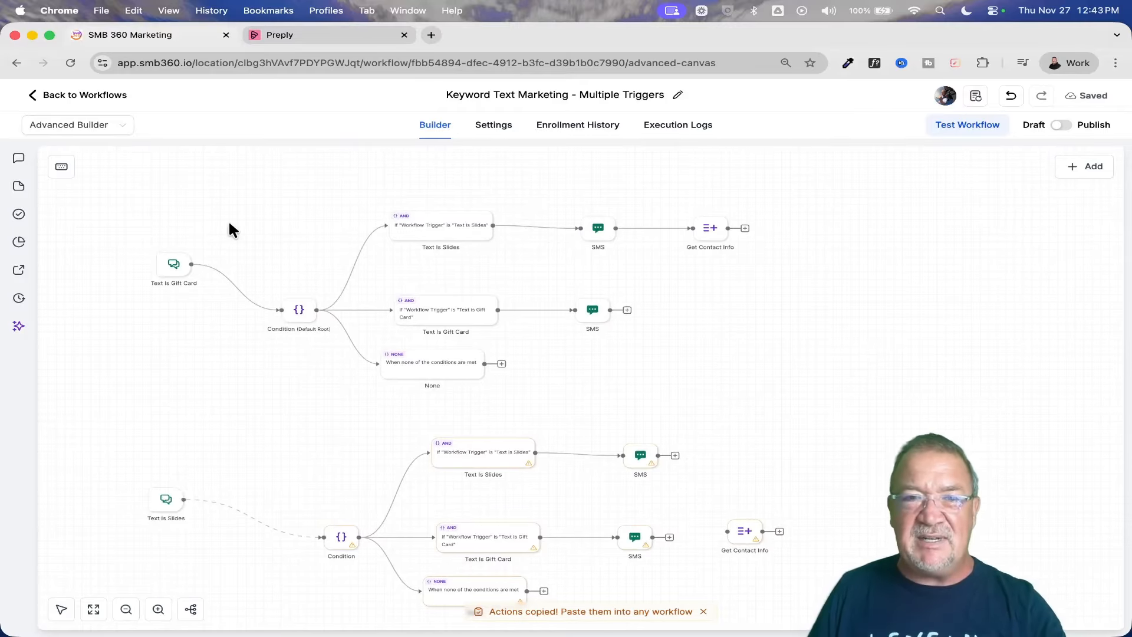
pyautogui.hscroll(2, 283, 230)
pyautogui.scroll(-1, 283, 230)
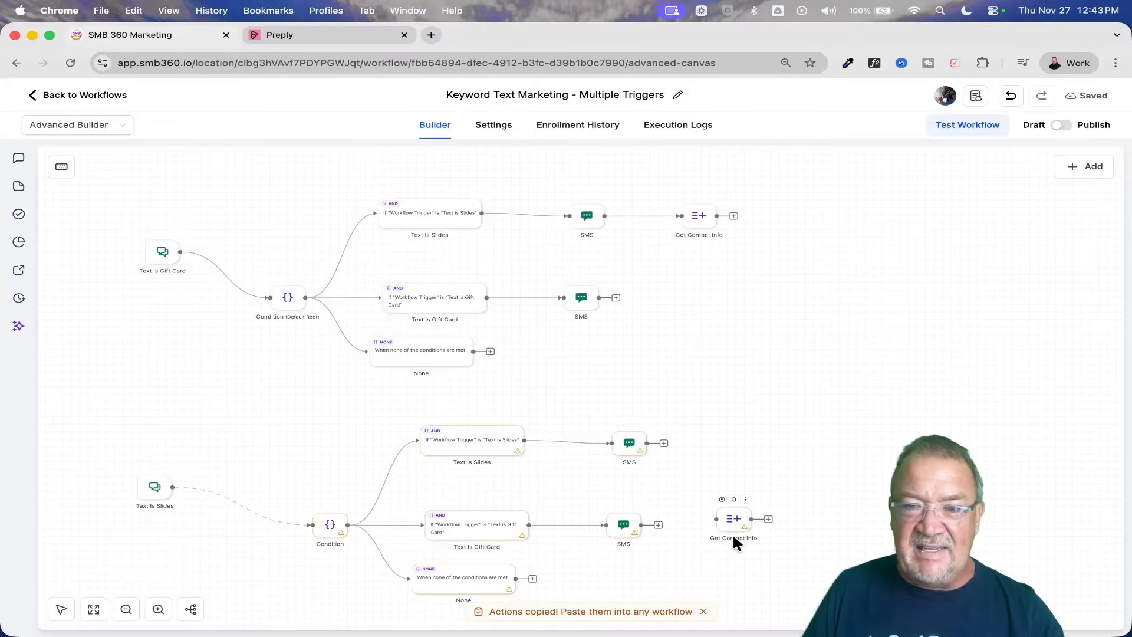
pyautogui.scroll(5, 732, 533)
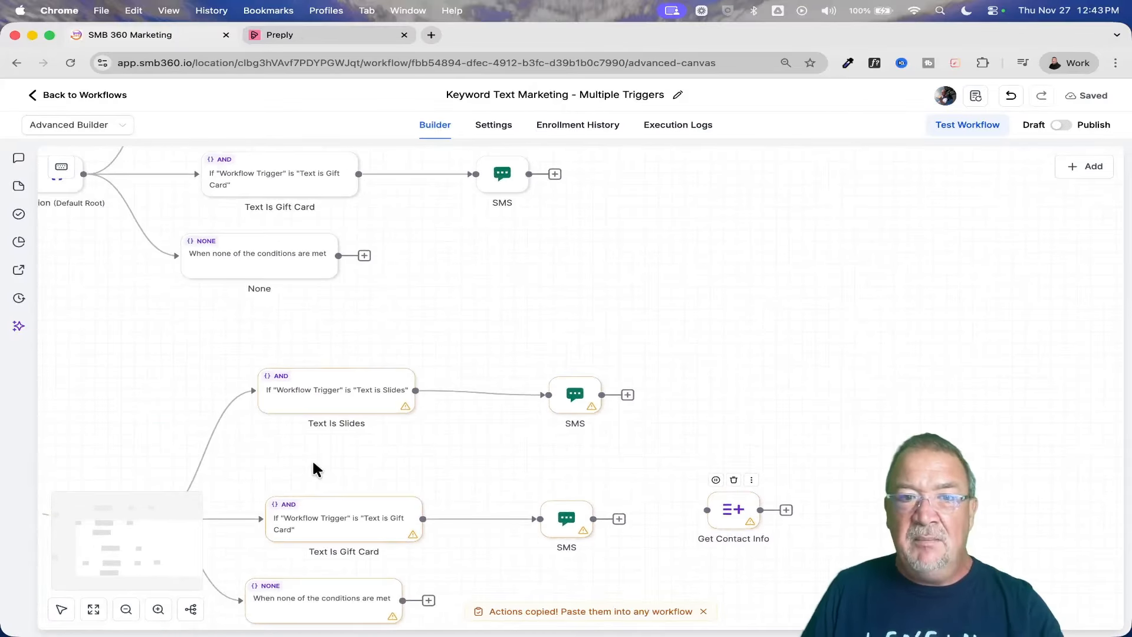
pyautogui.hscroll(-10, 312, 459)
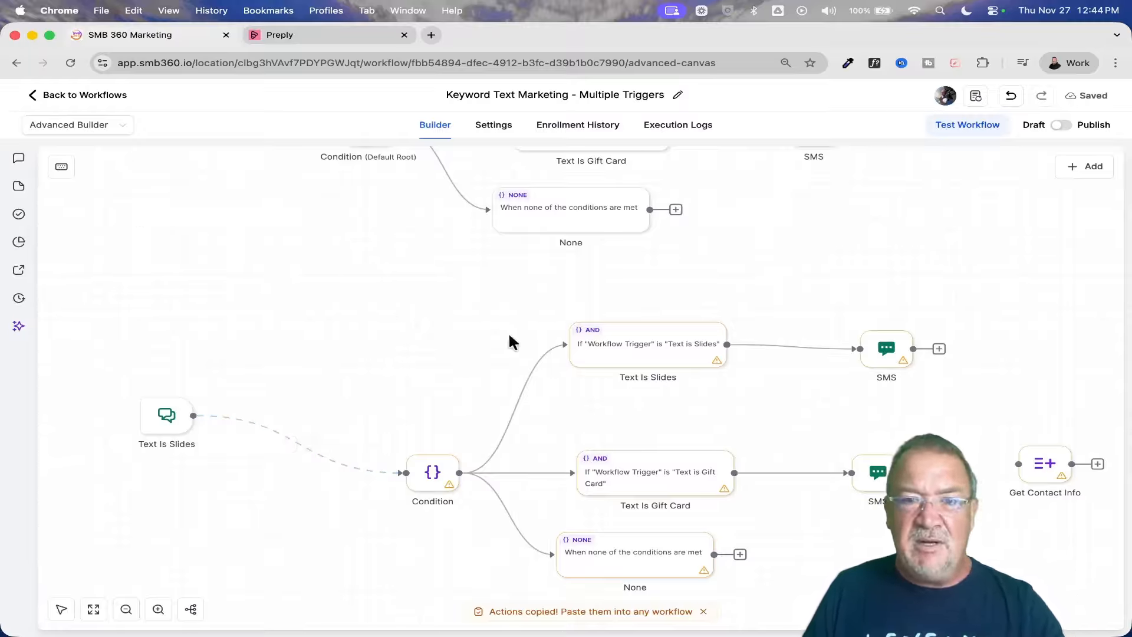
pyautogui.scroll(5, 504, 342)
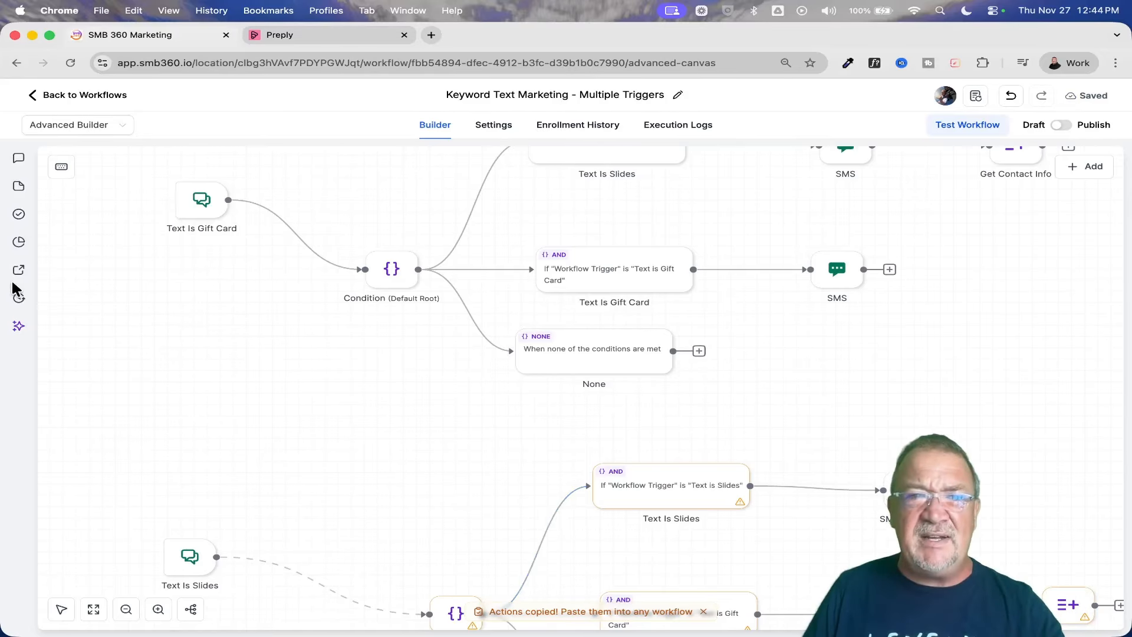
# Leave the Advanced Builder and return to the workflow list of the Keyword Text Marketing folder.
pyautogui.click(96, 133)
pyautogui.click(89, 151)
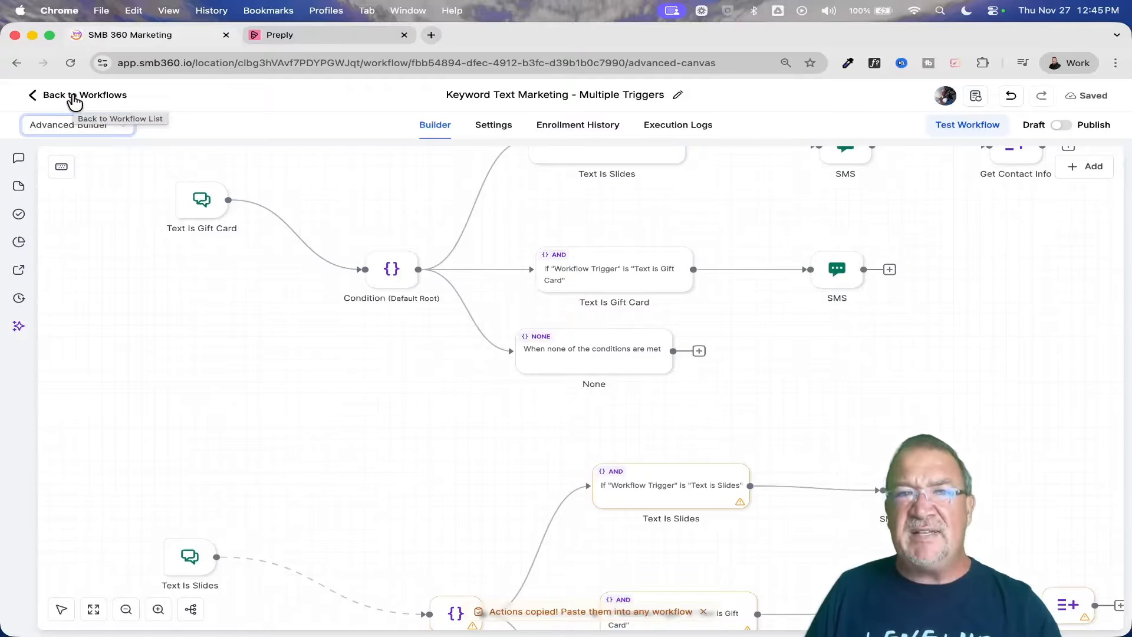
pyautogui.click(66, 96)
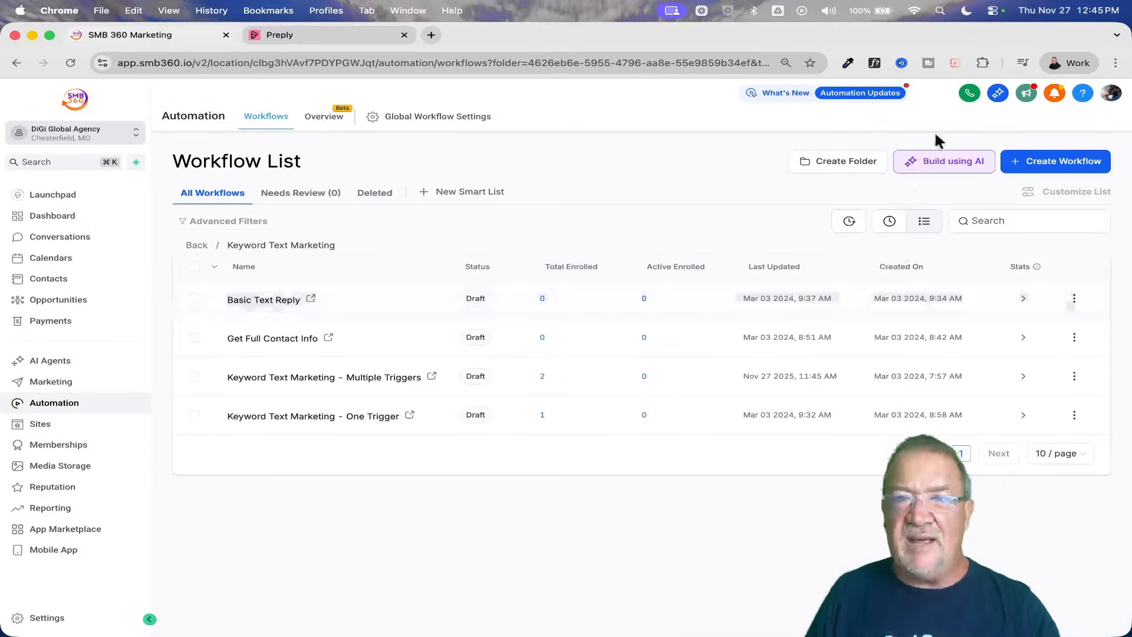
# Examine the Build using AI option offered above the workflow list.
pyautogui.scroll(5, 962, 165)
pyautogui.scroll(2, 962, 166)
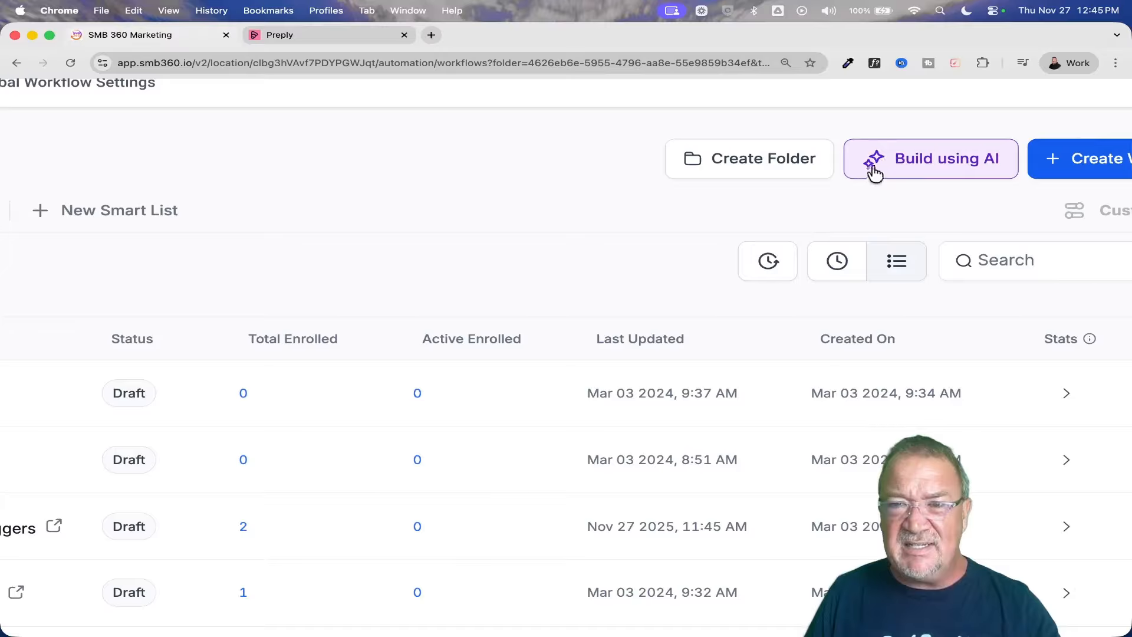
pyautogui.scroll(5, 874, 161)
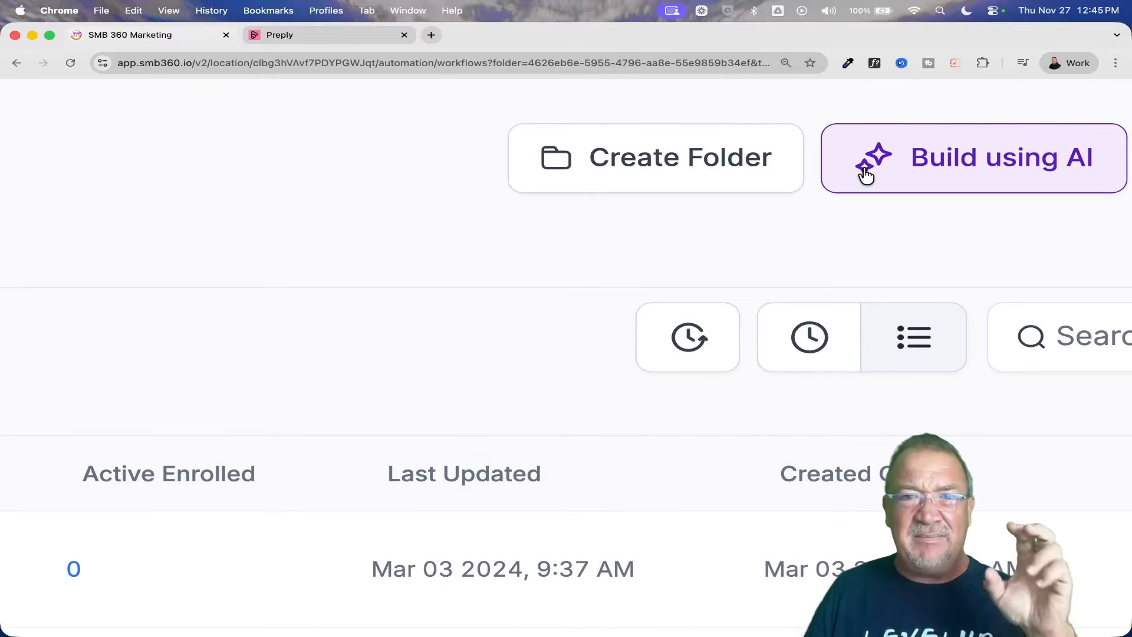
pyautogui.scroll(-2, 865, 174)
pyautogui.scroll(-3, 866, 175)
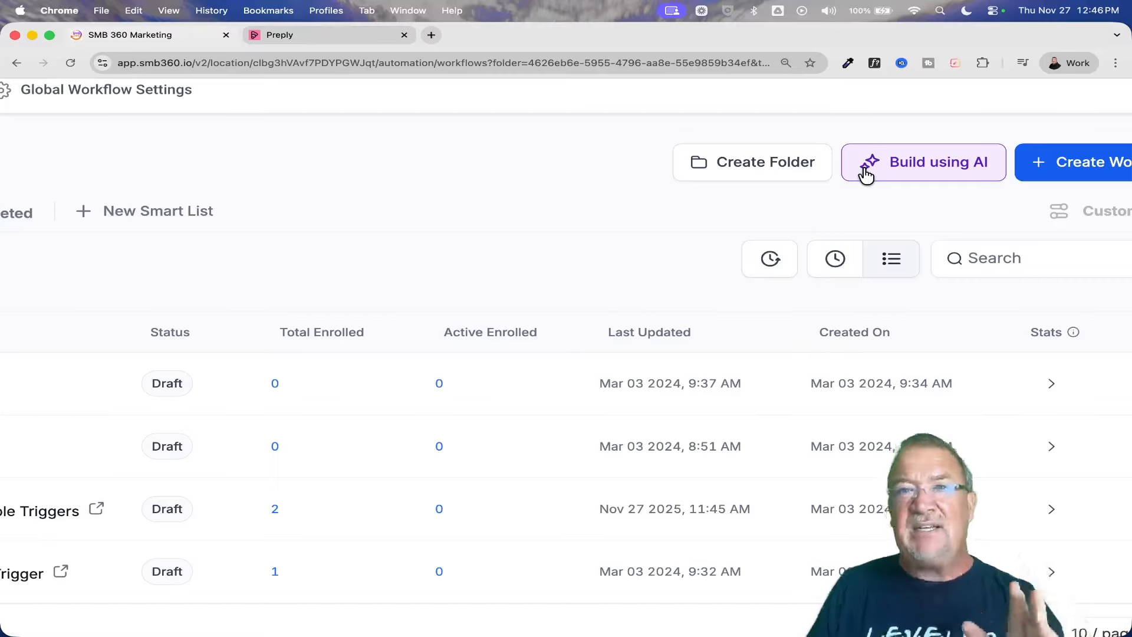
pyautogui.scroll(-5, 864, 171)
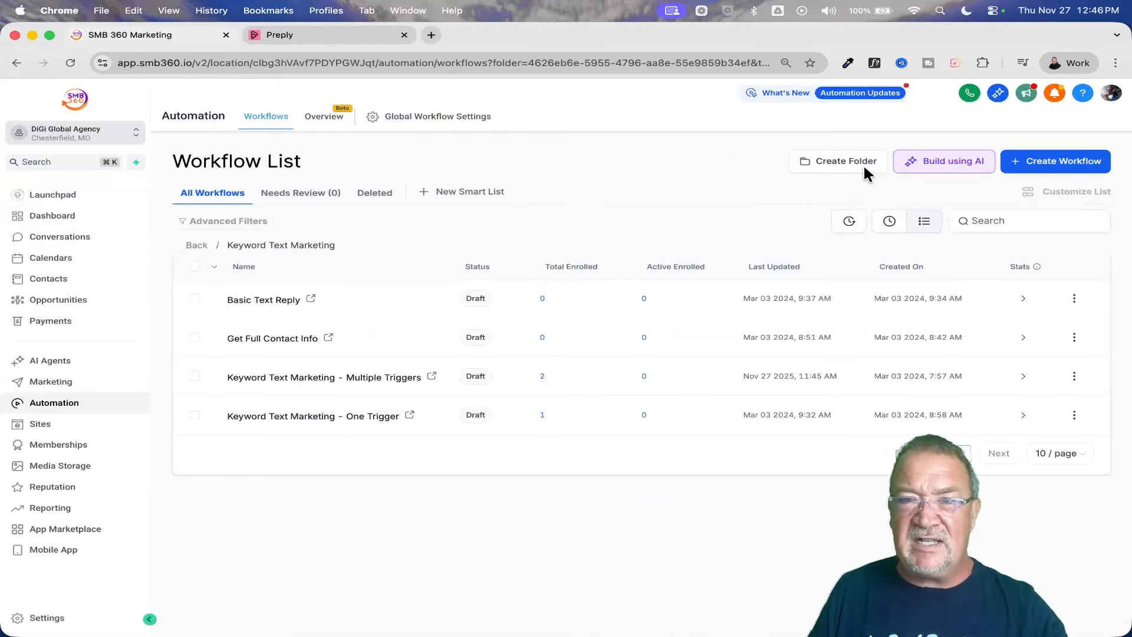